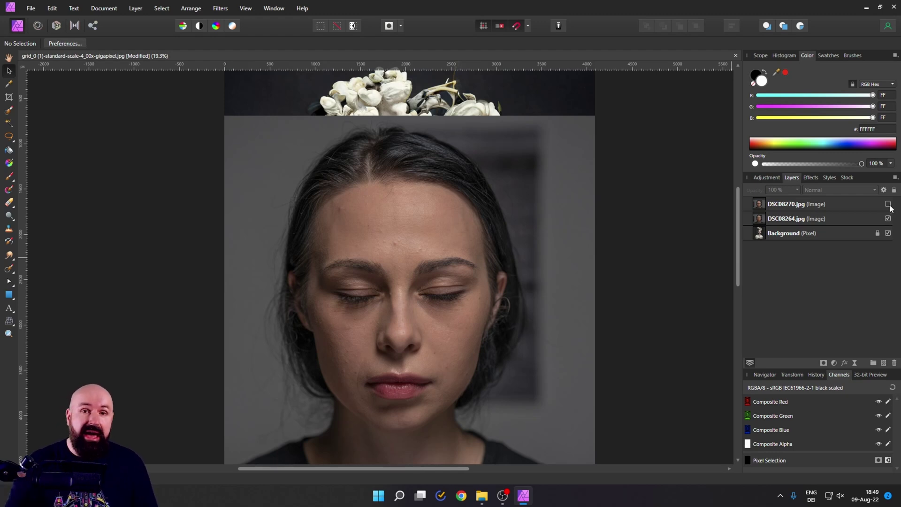
- Compare the DSC08270.jpg and DSC08264.jpg portraits by toggling their visibility, and hide both to view the Background image
left_click(888, 204)
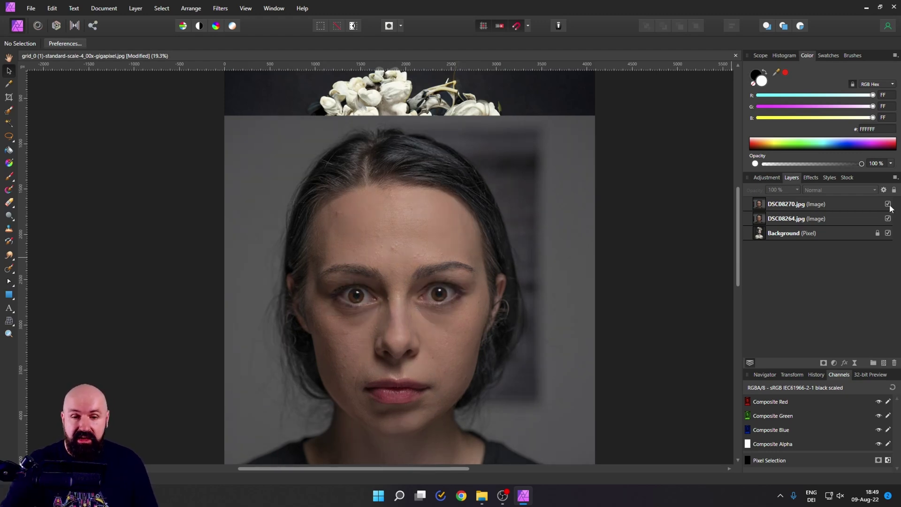
left_click(887, 205)
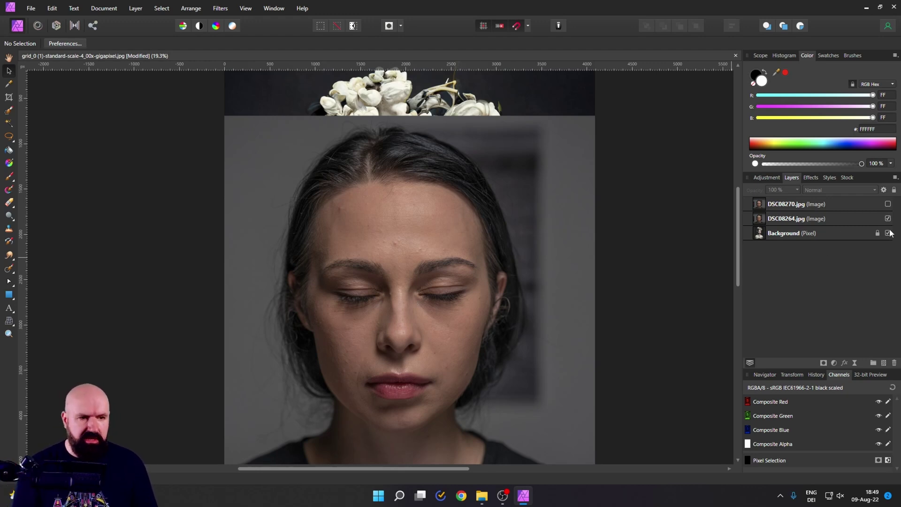
left_click(887, 219)
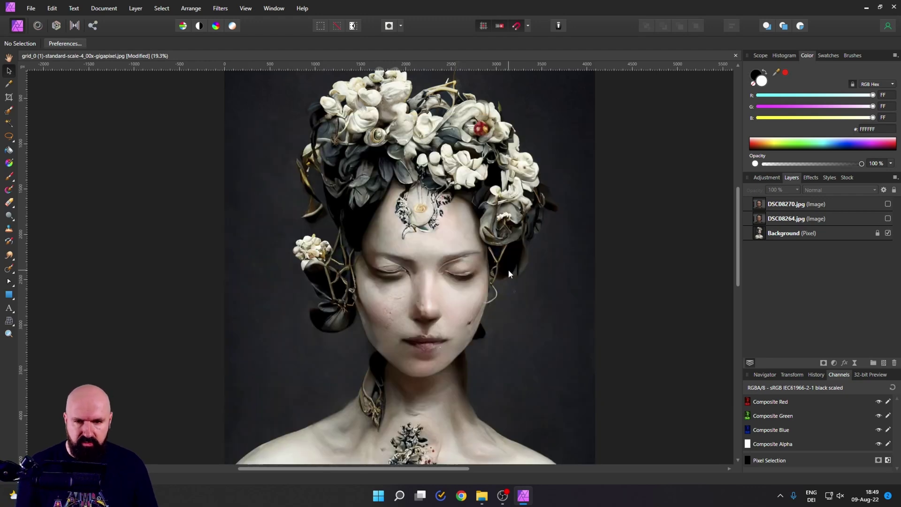
scroll(508, 269, "down", 2)
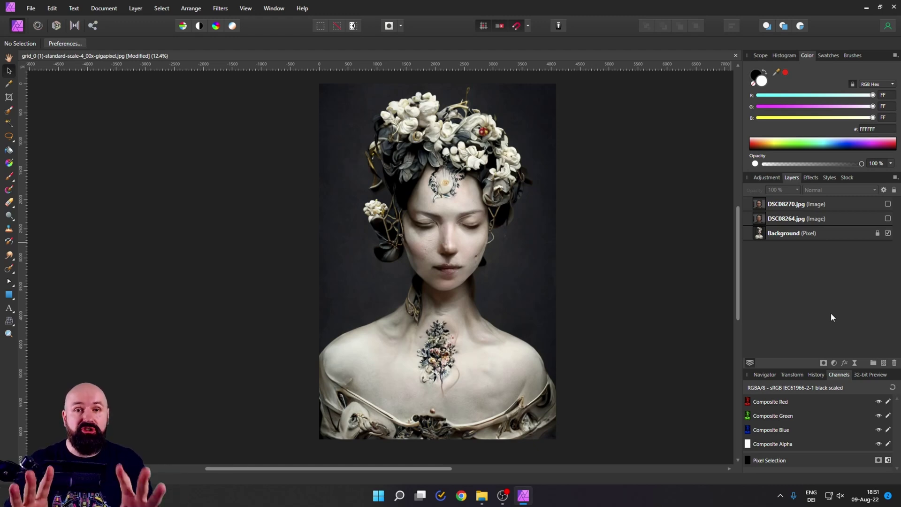
- Rasterize the DSC08264.jpg image layer into a pixel layer
left_click(798, 286)
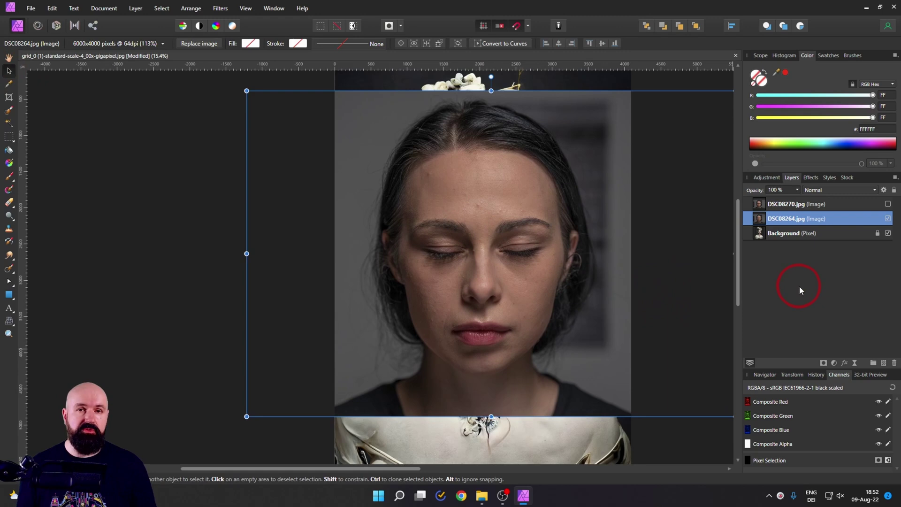
left_click(829, 218)
left_click_drag(830, 218, 820, 220)
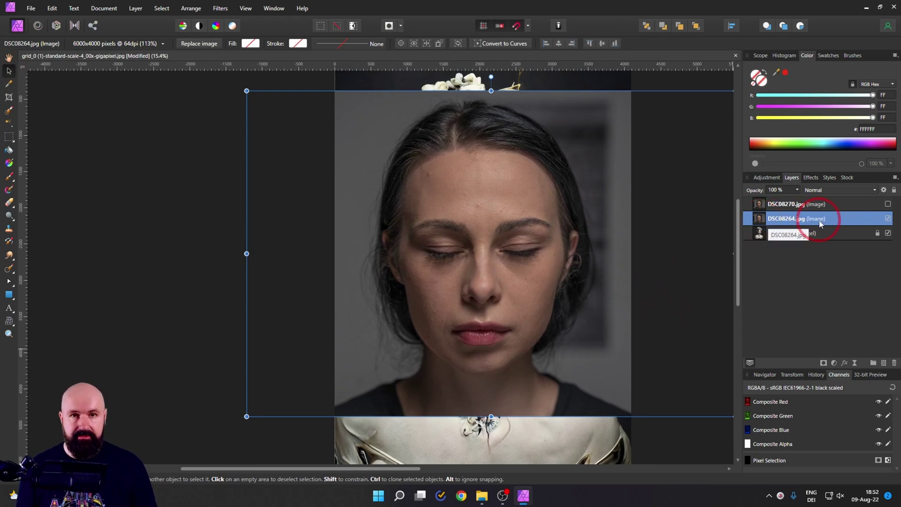
left_click_drag(820, 223, 761, 224)
right_click(762, 224)
left_click(788, 392)
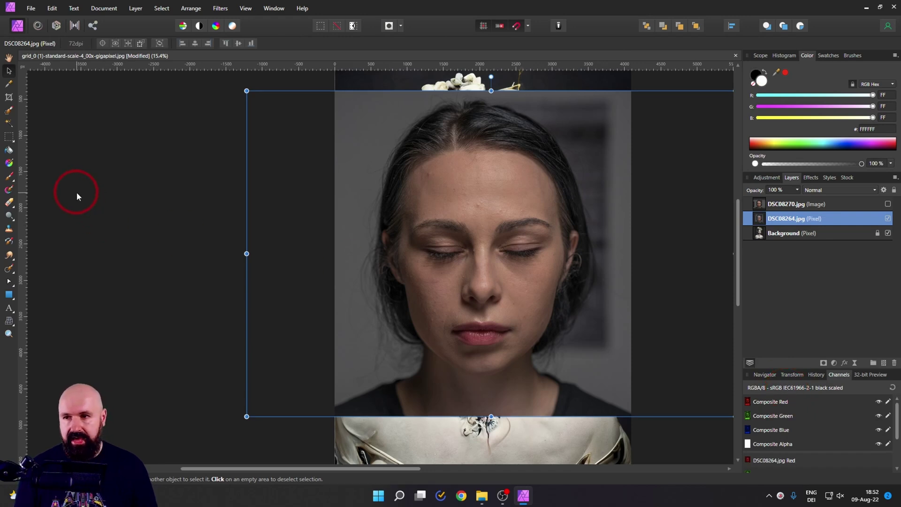
- Make a rectangular selection around the woman's head in DSC08264.jpg and duplicate it onto its own layer
left_click(7, 136)
left_click(56, 137)
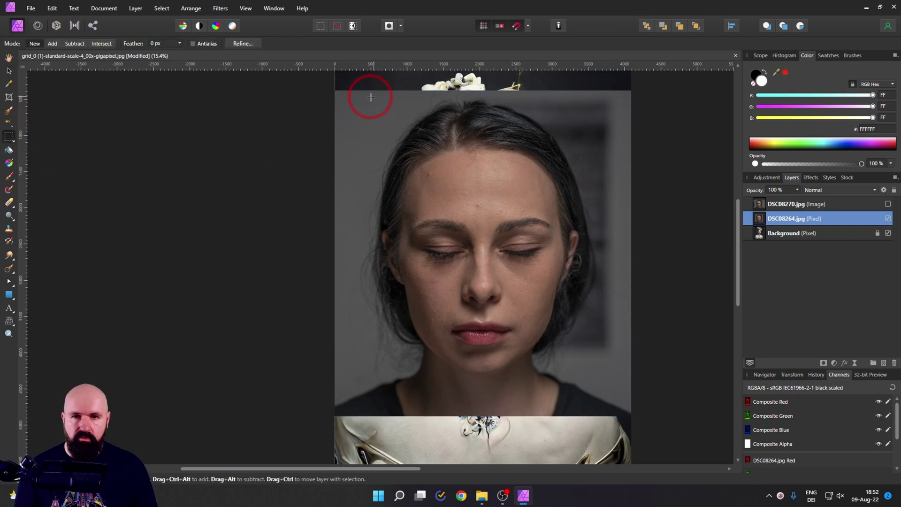
left_click_drag(379, 98, 588, 388)
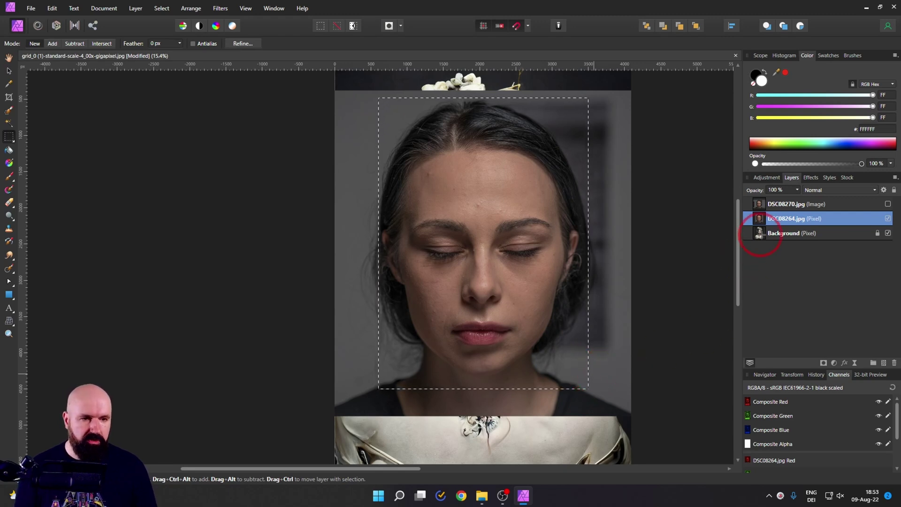
key("ctrl+j")
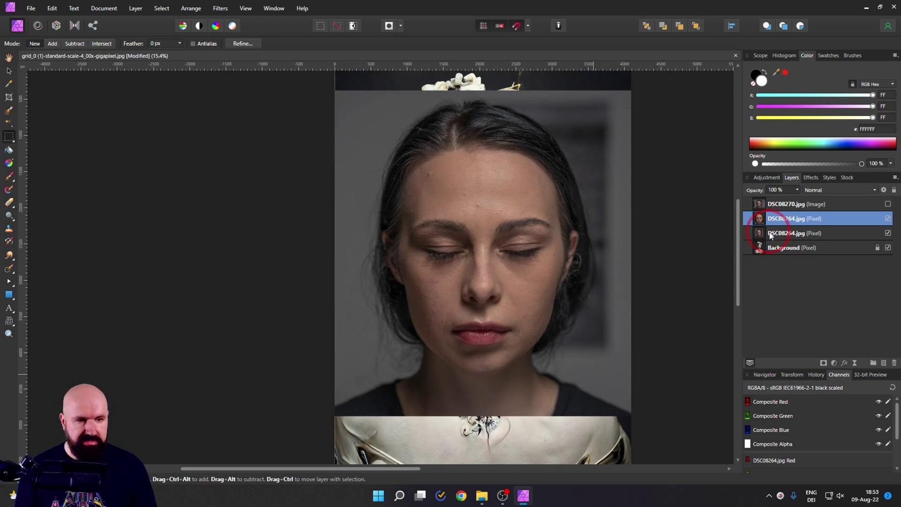
- Delete the uncropped DSC08264.jpg layer and lower the opacity of the head cutout to 58%
left_click(775, 233)
left_click(884, 363)
left_click(895, 364)
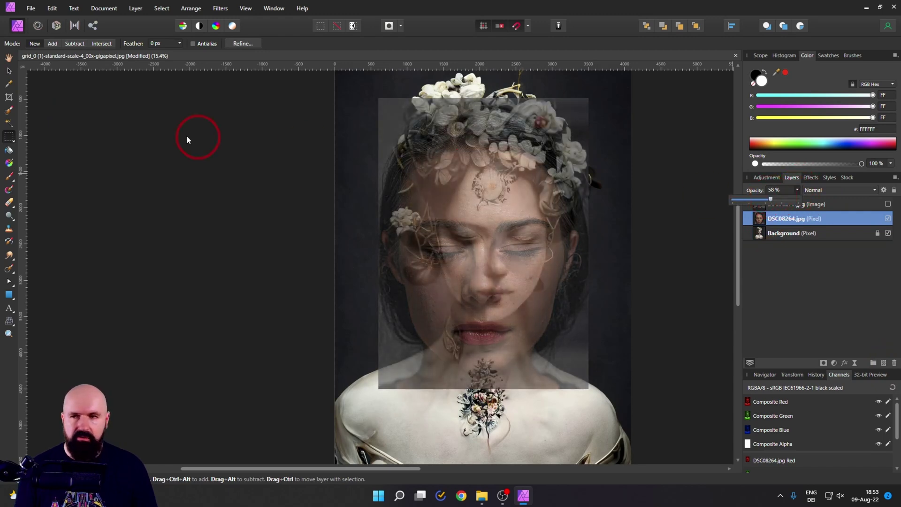
- Scale down the semi-transparent head cutout and move it over the face in the Background portrait
left_click(9, 71)
left_click(573, 380)
left_click_drag(588, 389, 536, 318)
left_click_drag(454, 237, 491, 259)
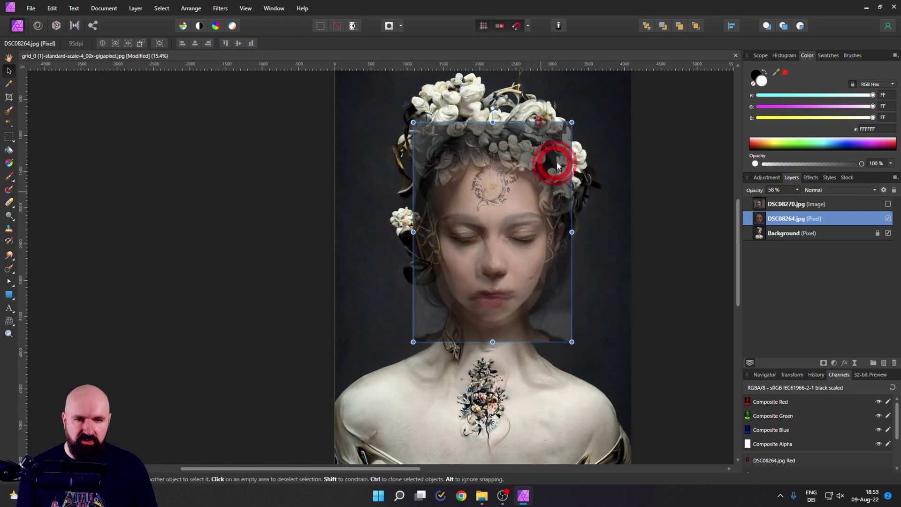
left_click_drag(571, 121, 525, 175)
left_click_drag(501, 218, 521, 196)
scroll(518, 229, "up", 4)
mouse_move(479, 297)
left_mouse_down()
mouse_move(473, 267)
mouse_move(477, 294)
left_mouse_up()
- Fine-tune the size and position of the head cutout so its eyes, nose and mouth line up with the Background face
left_click(783, 194)
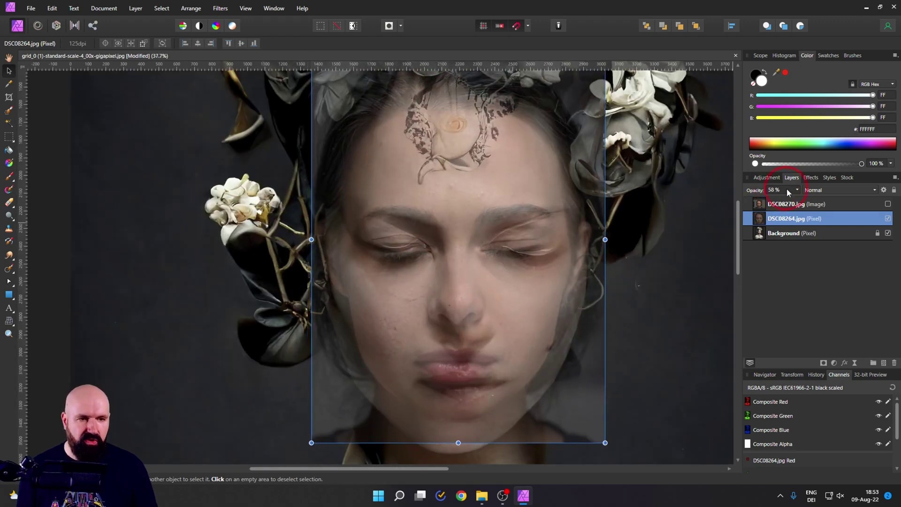
left_click(629, 432)
mouse_move(602, 441)
left_mouse_down()
mouse_move(609, 452)
mouse_move(613, 438)
left_mouse_up()
mouse_move(516, 336)
left_mouse_down()
mouse_move(512, 321)
mouse_move(517, 335)
left_mouse_up()
left_click_drag(617, 426, 626, 433)
left_click_drag(533, 354, 535, 364)
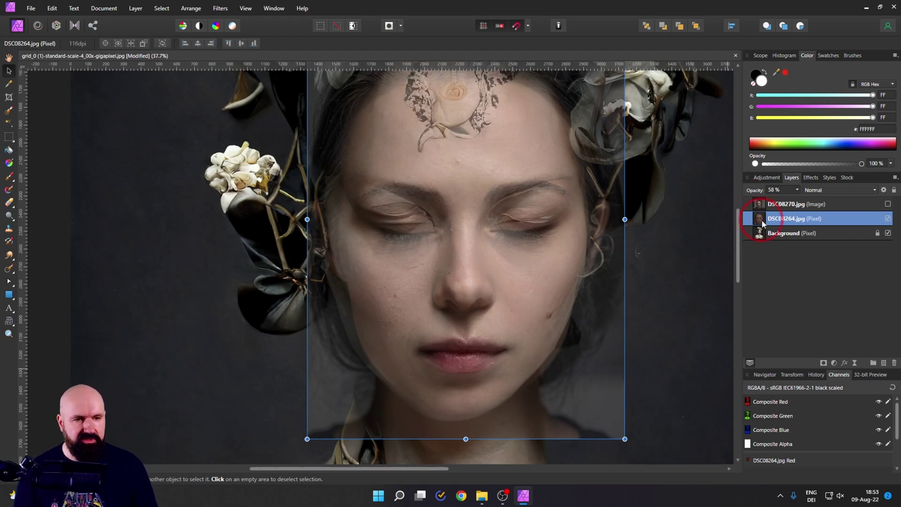
- Restore the DSC08264.jpg head cutout to 100% opacity and add a mask to it
left_click(796, 190)
left_click_drag(817, 197, 840, 201)
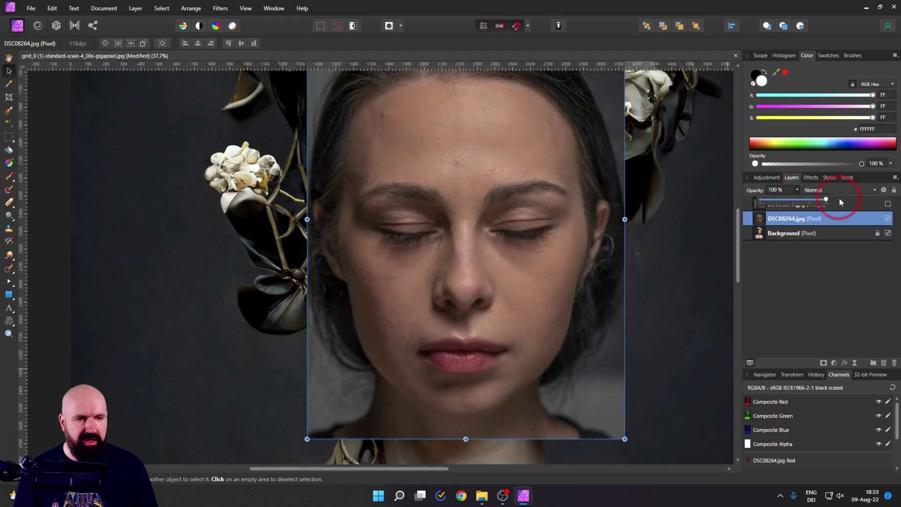
left_click(754, 221)
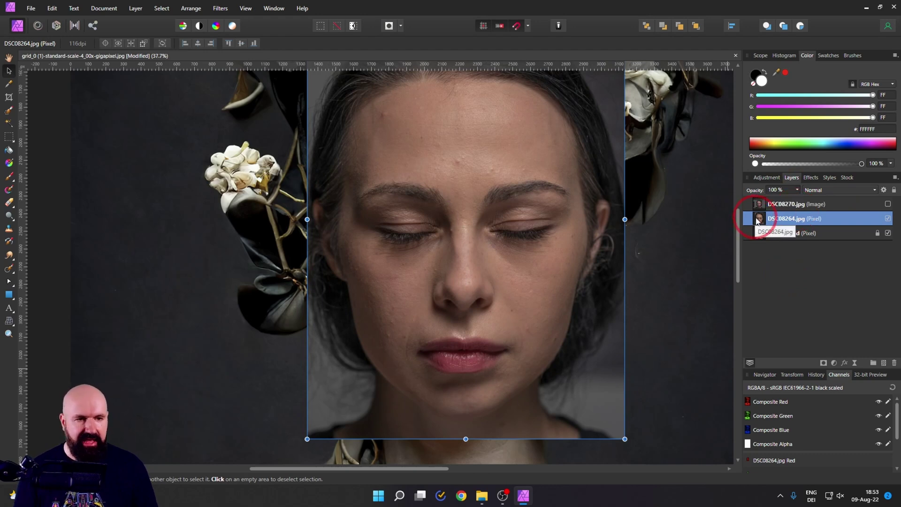
left_click(824, 364)
left_click(747, 218)
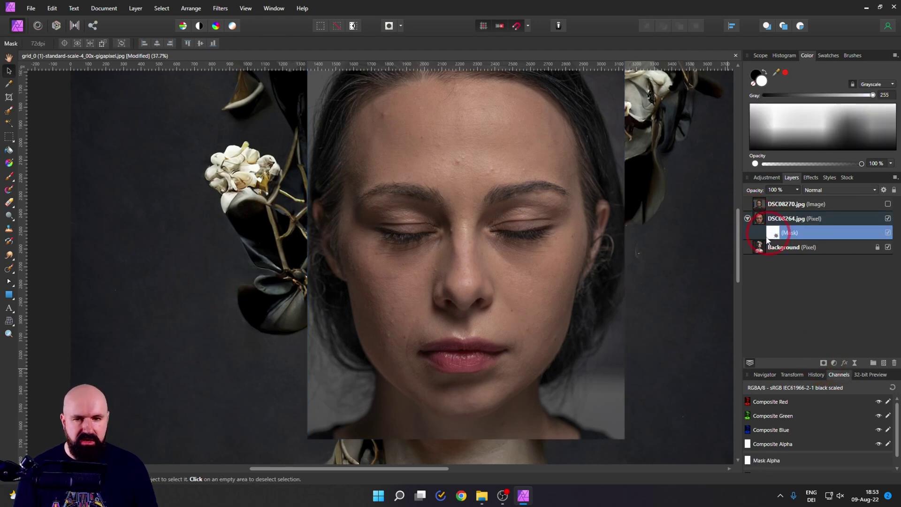
- Paint black on the mask with a soft 671.6 px brush to hide the hair and backdrop around the face, and compare with the original
left_click(10, 177)
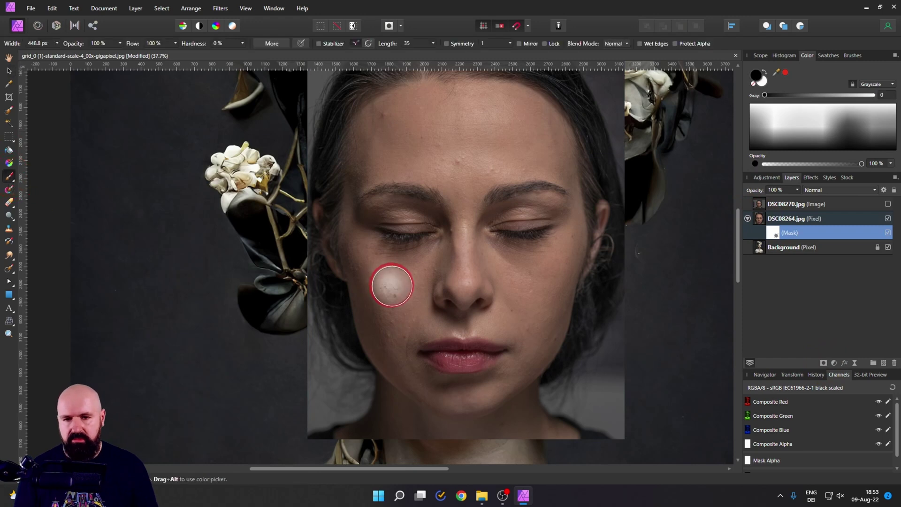
left_click_drag(375, 292, 329, 311)
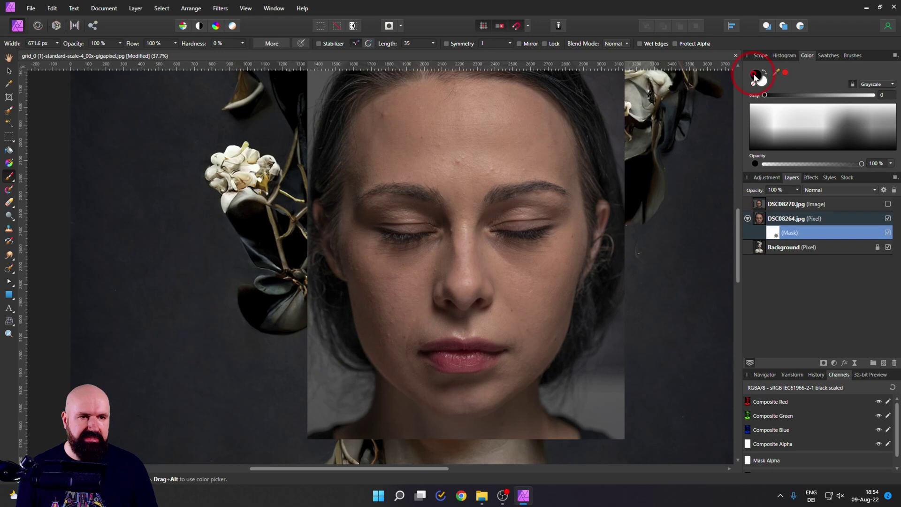
mouse_move(635, 336)
left_mouse_down()
mouse_move(630, 305)
mouse_move(629, 340)
mouse_move(601, 384)
mouse_move(473, 476)
mouse_move(529, 457)
mouse_move(230, 319)
mouse_move(375, 456)
mouse_move(369, 424)
mouse_move(340, 400)
mouse_move(286, 280)
left_mouse_up()
left_click_drag(261, 210, 252, 341)
mouse_move(307, 141)
left_mouse_down()
mouse_move(313, 163)
mouse_move(360, 109)
mouse_move(463, 73)
mouse_move(412, 100)
mouse_move(509, 129)
mouse_move(634, 186)
mouse_move(616, 417)
left_mouse_up()
mouse_move(613, 298)
left_mouse_down()
mouse_move(607, 222)
mouse_move(620, 311)
mouse_move(621, 213)
left_mouse_up()
scroll(621, 189, "up", 3)
mouse_move(643, 246)
left_mouse_down()
mouse_move(609, 211)
mouse_move(526, 167)
mouse_move(438, 156)
mouse_move(325, 184)
mouse_move(366, 158)
mouse_move(334, 199)
mouse_move(299, 295)
mouse_move(306, 221)
mouse_move(293, 337)
mouse_move(294, 248)
mouse_move(300, 312)
left_mouse_up()
scroll(300, 312, "down", 3)
left_click(888, 219)
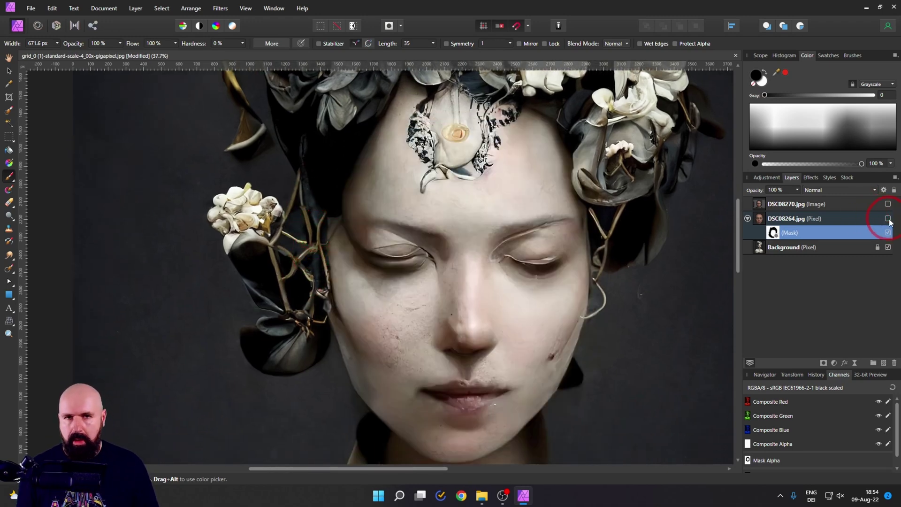
left_click(887, 219)
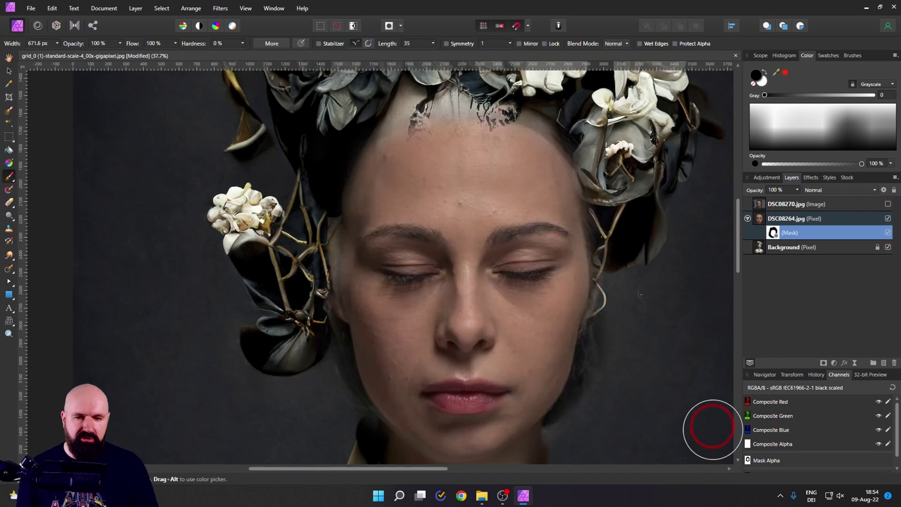
- Mask out the remaining photo edges along the cheeks and jawline with a smaller soft black brush
scroll(660, 399, "down", 3)
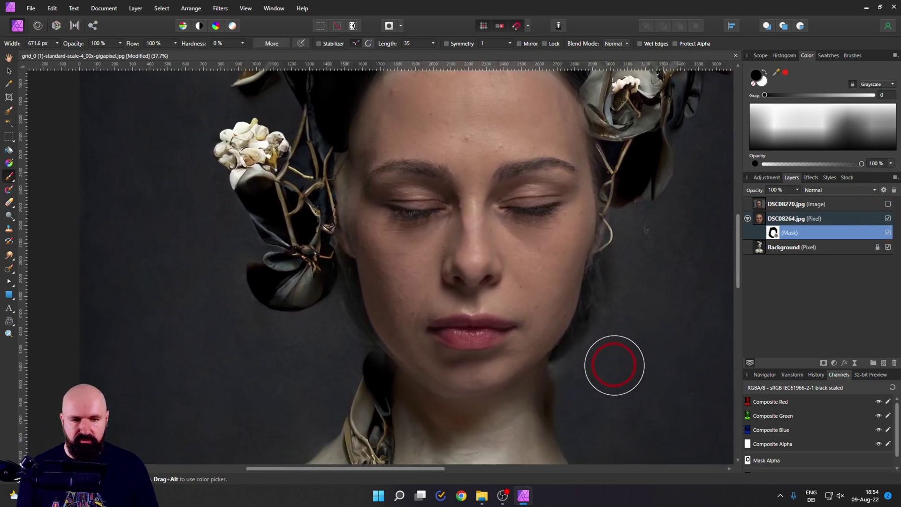
mouse_move(625, 380)
left_mouse_down()
mouse_move(613, 372)
mouse_move(576, 378)
left_mouse_up()
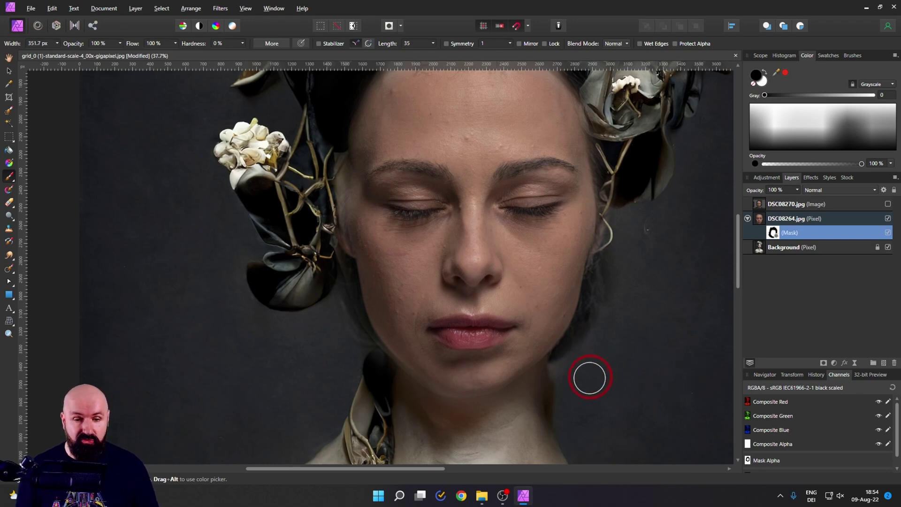
scroll(516, 380, "up", 2)
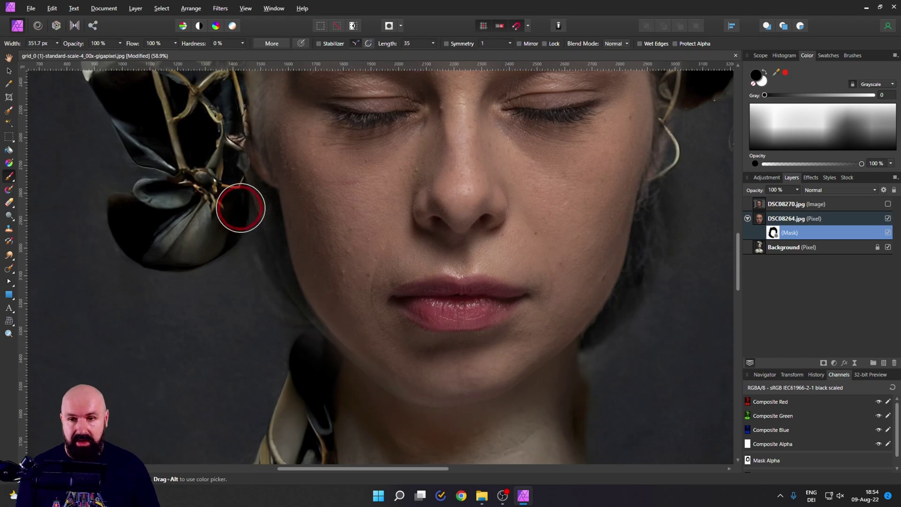
mouse_move(252, 150)
left_mouse_down()
mouse_move(255, 132)
mouse_move(262, 240)
mouse_move(251, 176)
mouse_move(287, 309)
left_mouse_up()
mouse_move(210, 269)
left_mouse_down()
mouse_move(231, 263)
mouse_move(215, 265)
left_mouse_up()
mouse_move(242, 197)
left_mouse_down()
mouse_move(314, 347)
mouse_move(376, 398)
mouse_move(322, 382)
mouse_move(473, 428)
mouse_move(577, 367)
mouse_move(656, 299)
left_mouse_up()
left_click_drag(620, 335, 607, 369)
- Paint black on the mask over the forehead with a 493.3 px soft brush to bring back the floral ornament
scroll(664, 193, "up", 3)
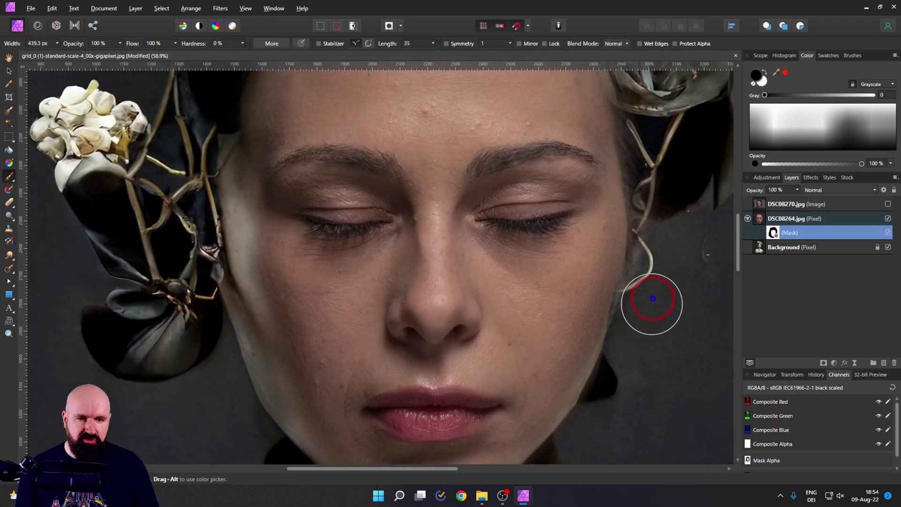
scroll(666, 178, "up", 2)
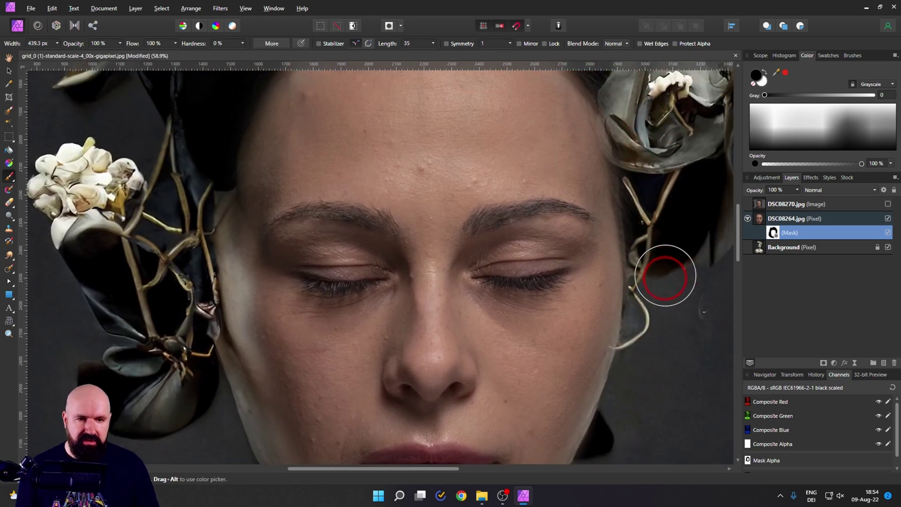
scroll(639, 145, "up", 4)
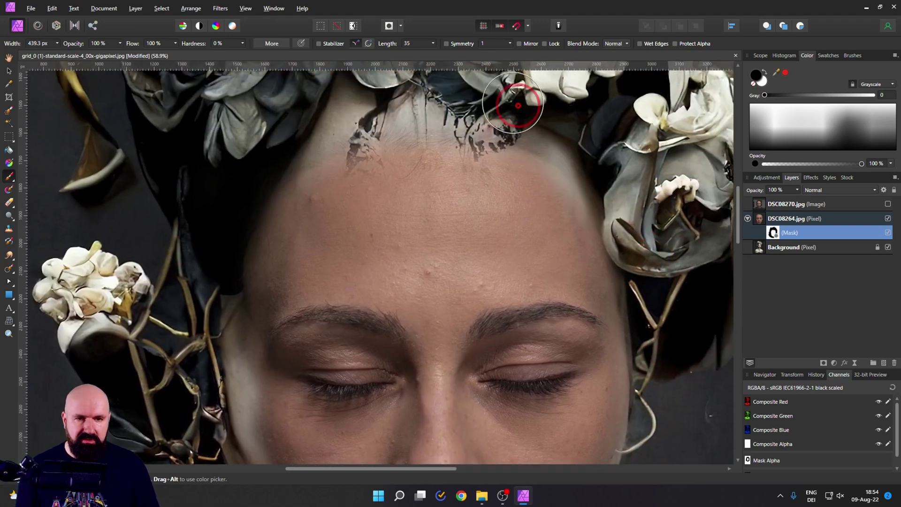
key("bracketright")
mouse_move(488, 141)
left_mouse_down()
mouse_move(392, 132)
mouse_move(358, 156)
mouse_move(458, 158)
mouse_move(466, 188)
mouse_move(408, 211)
mouse_move(372, 161)
mouse_move(373, 227)
mouse_move(463, 201)
mouse_move(475, 187)
left_mouse_up()
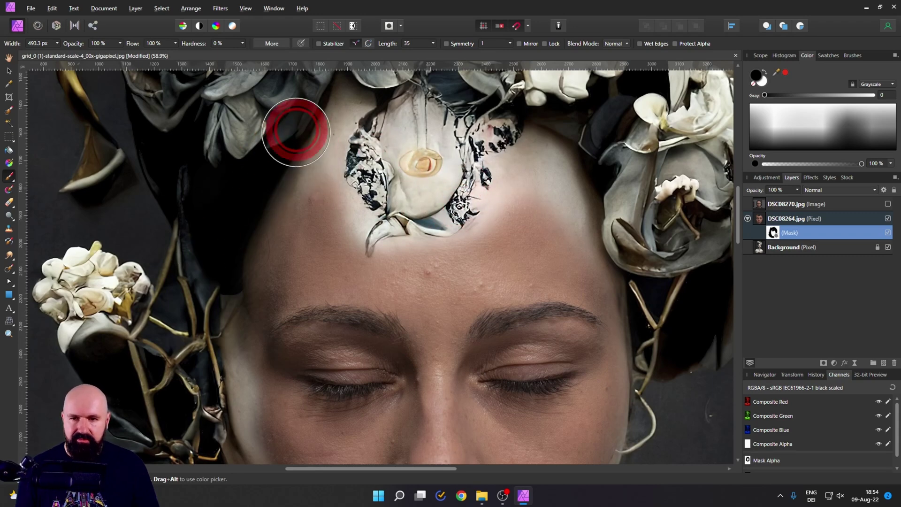
- Deselect the mask and inspect the blended face within the whole portrait and up close
scroll(221, 316, "down", 5)
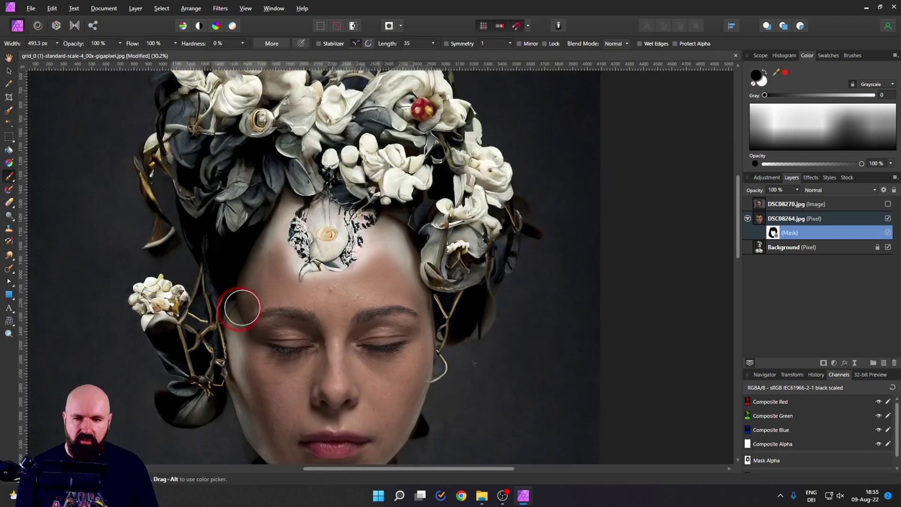
scroll(372, 211, "down", 3)
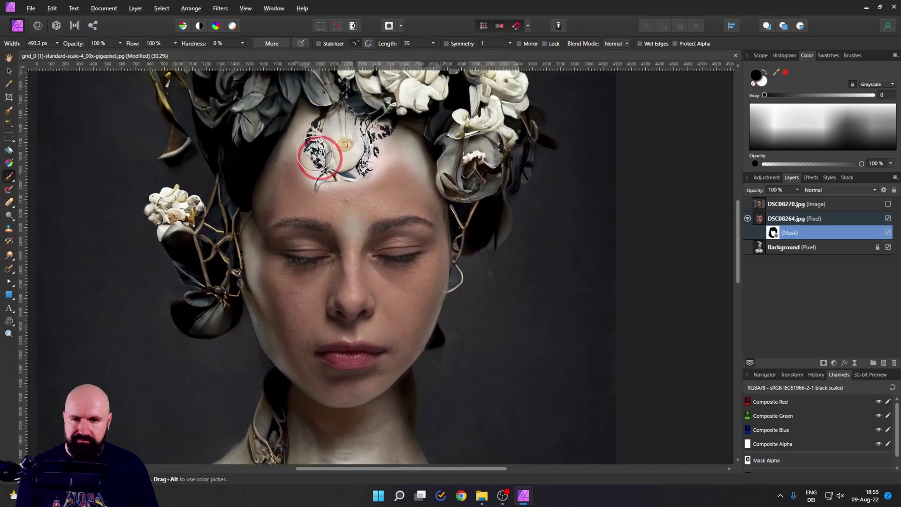
left_click(8, 71)
scroll(185, 184, "down", 2)
left_click_drag(184, 184, 361, 195)
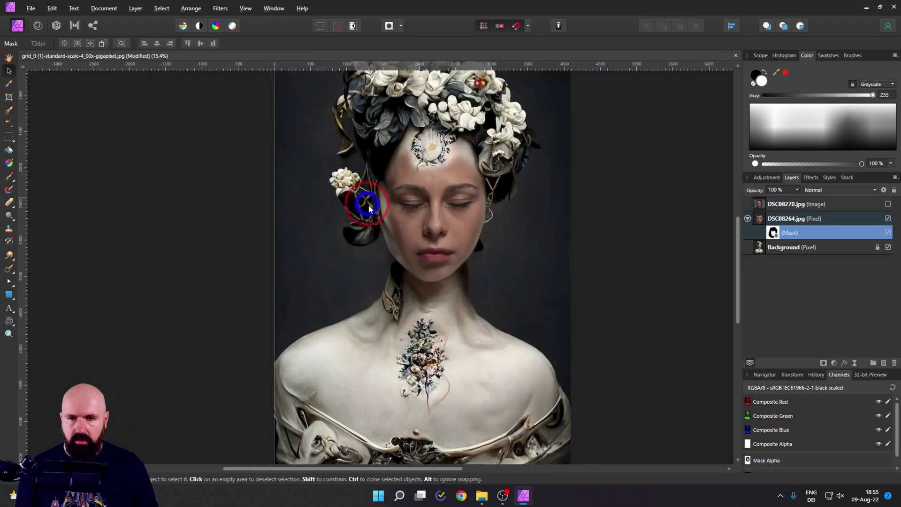
left_click(624, 241)
scroll(623, 241, "down", 1)
scroll(484, 255, "up", 4)
left_click_drag(484, 255, 546, 289)
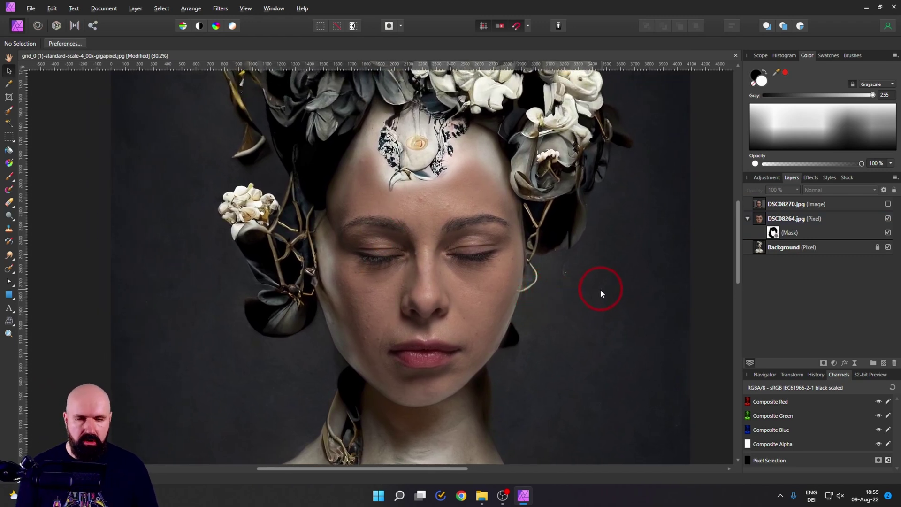
- Add a Vibrance adjustment above the masked DSC08264.jpg face layer
left_click(763, 220)
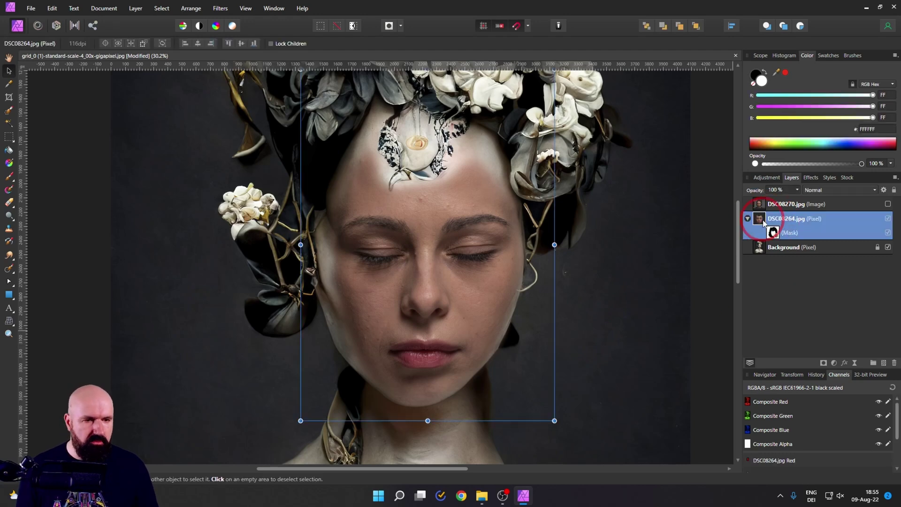
left_click(834, 363)
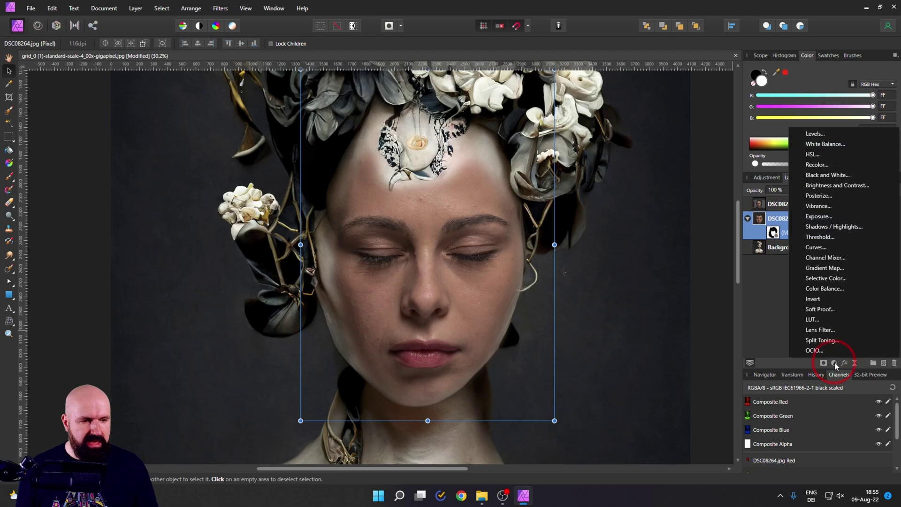
left_click(820, 207)
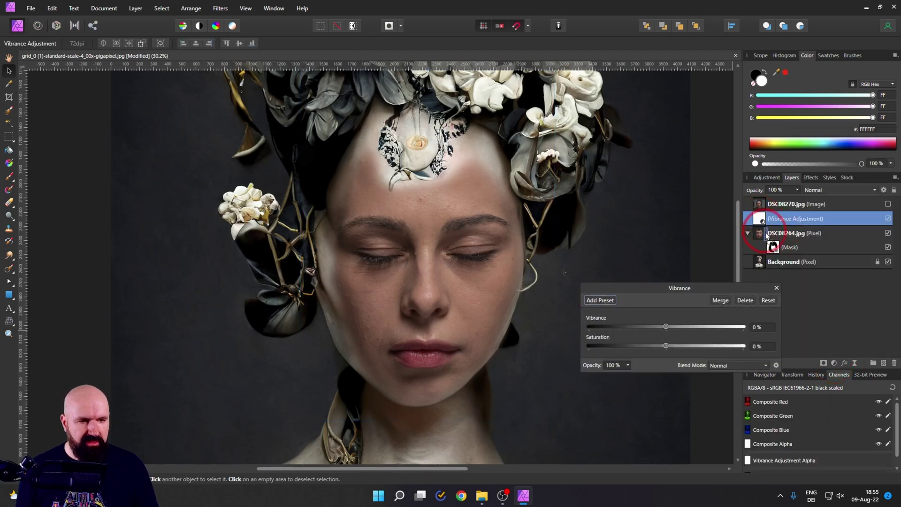
- Nest the Vibrance adjustment inside the DSC08264.jpg face layer and set both Vibrance and Saturation to -36%
left_click_drag(767, 235, 768, 235)
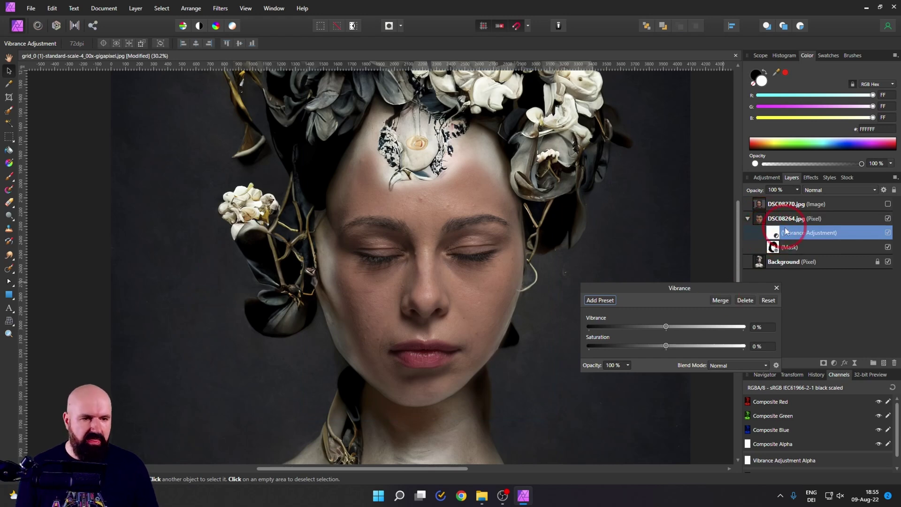
left_click_drag(640, 345, 641, 345)
left_click(638, 326)
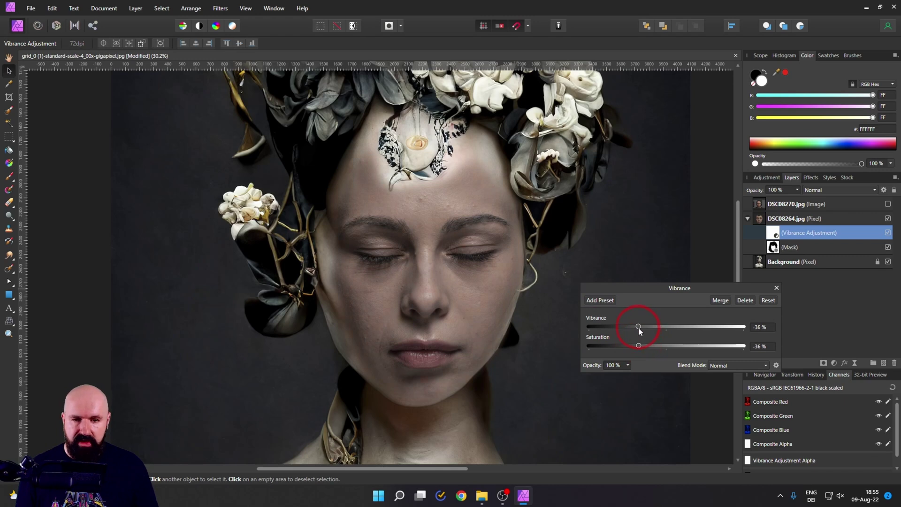
left_click(777, 287)
- Add a Curves adjustment and nest it inside the DSC08264.jpg face layer
left_click(763, 232)
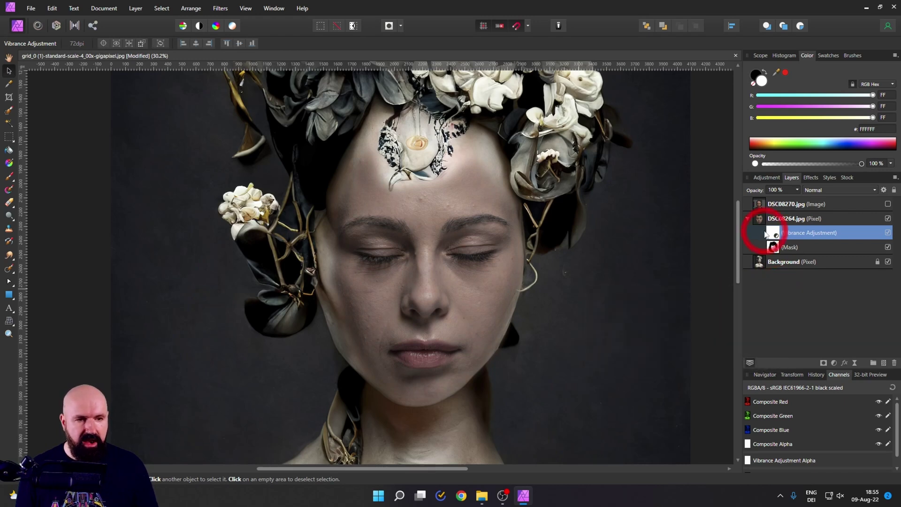
left_click(834, 348)
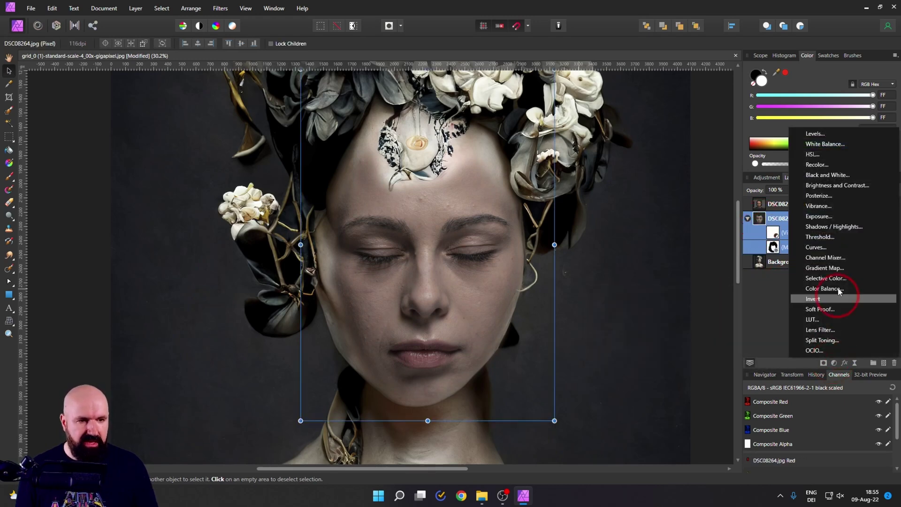
left_click(814, 247)
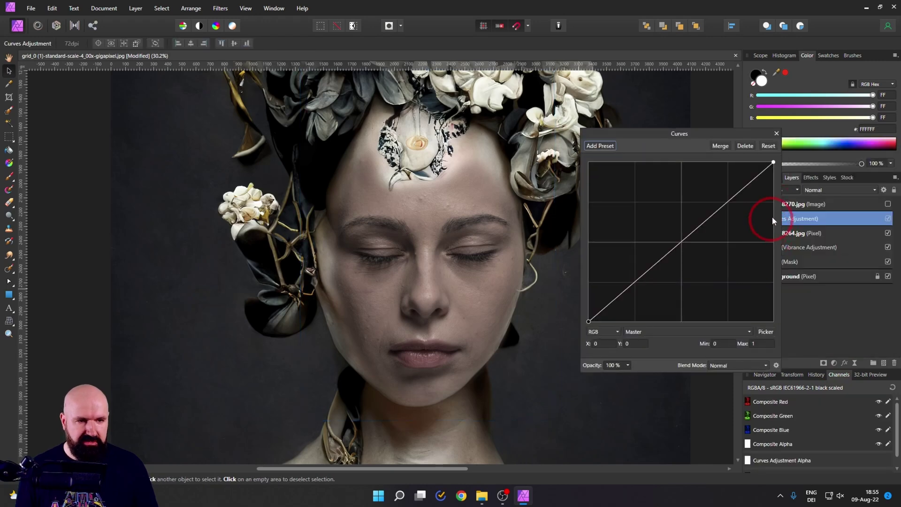
left_click_drag(753, 139, 699, 139)
left_click(761, 218)
left_click_drag(760, 217, 767, 237)
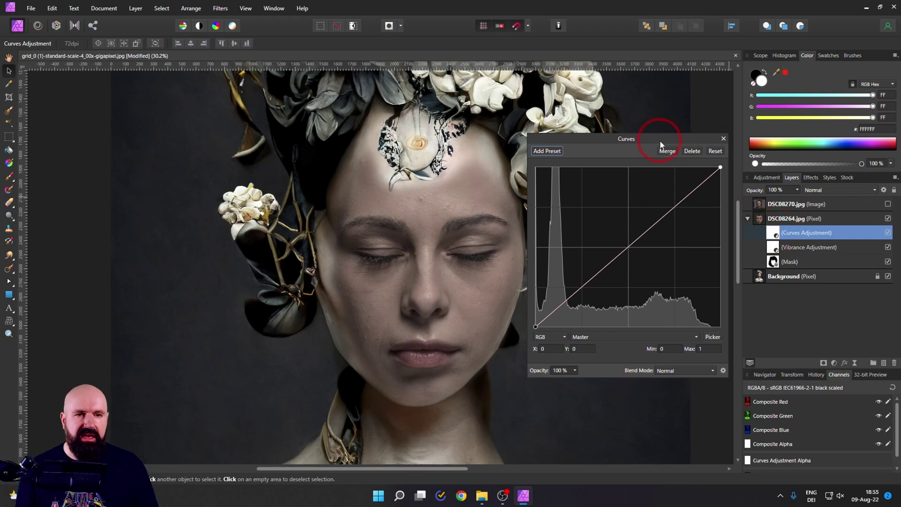
- Brighten the face by raising the Master curve with points at X 0.653, Y 0.841 and X 0.239, Y 0.411
left_click_drag(660, 144, 711, 194)
left_click_drag(717, 280, 708, 241)
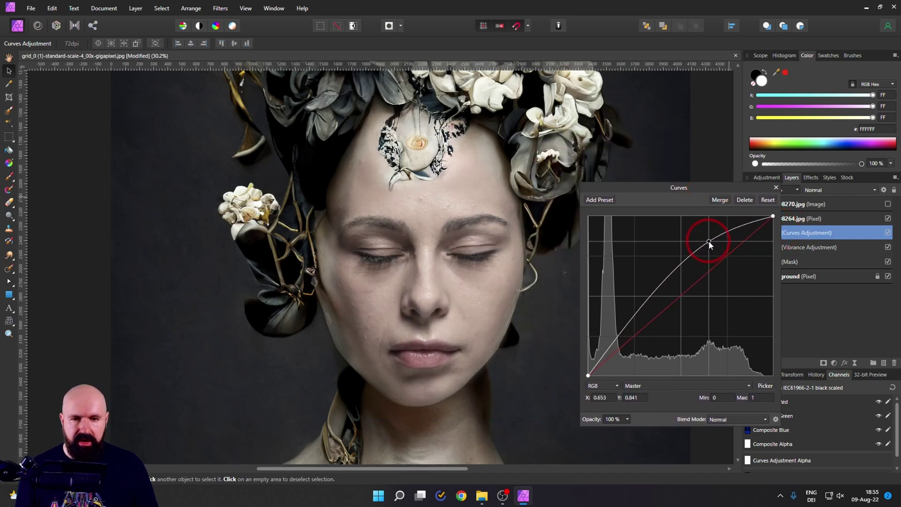
left_click(624, 344)
left_click_drag(609, 344, 633, 311)
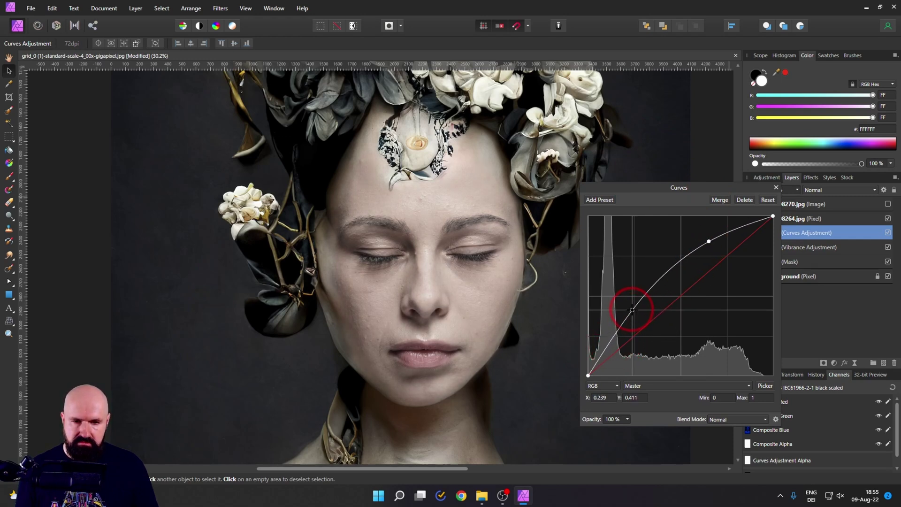
left_click(708, 261)
left_click(747, 221)
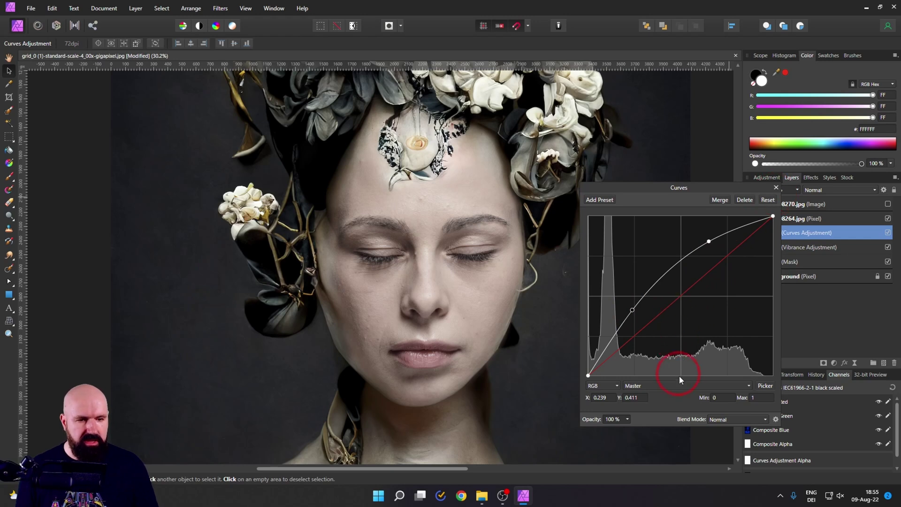
- Fine-tune the midpoints of the Red and Blue curves, placing the blue point at X 0.501, Y 0.505
left_click(673, 388)
left_click(652, 408)
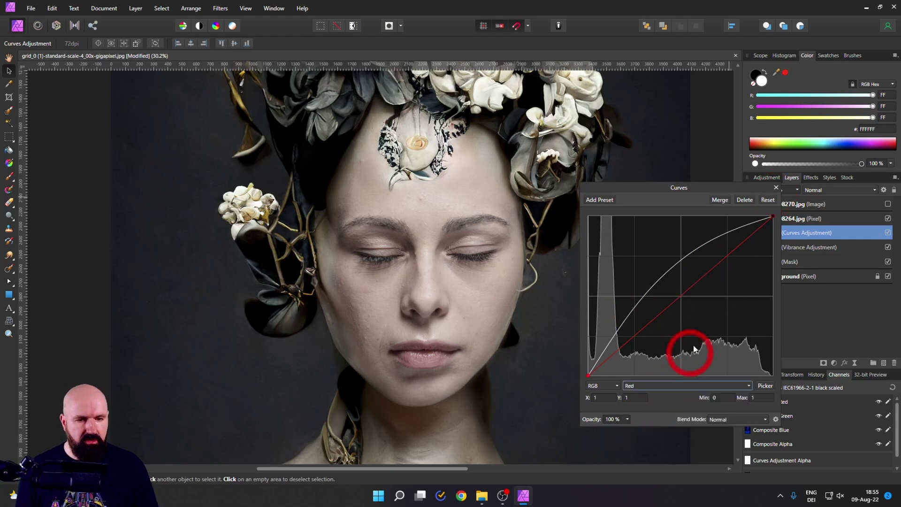
left_click(679, 296)
left_click_drag(680, 296, 683, 296)
left_click(669, 384)
left_click(648, 426)
left_click(750, 216)
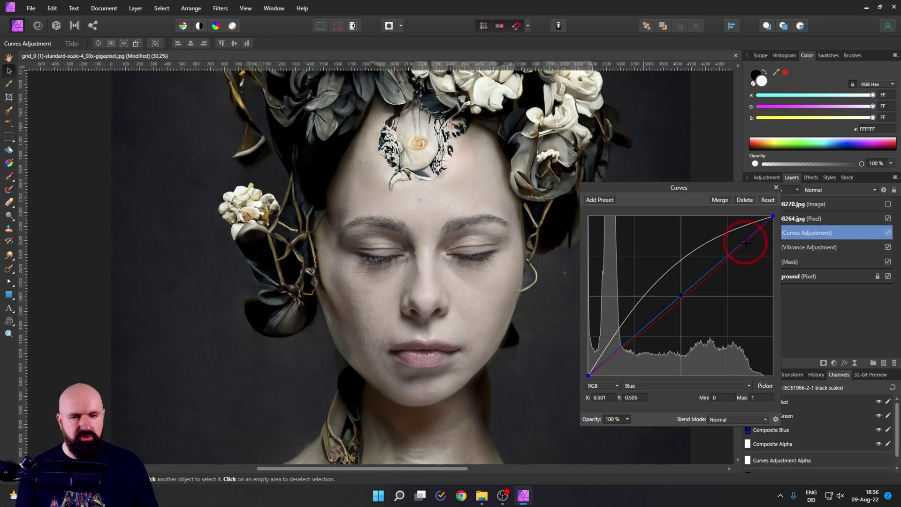
left_click(776, 188)
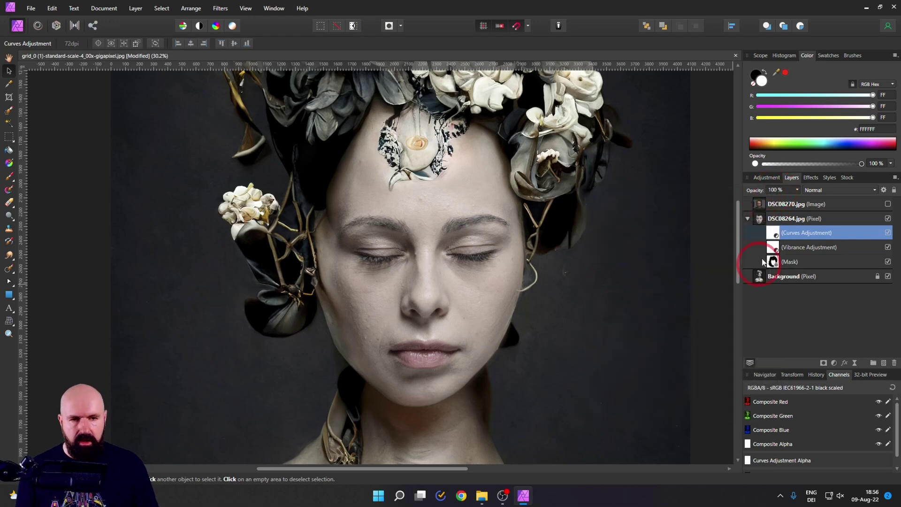
- Add a Color Balance adjustment and nest it inside the DSC08264.jpg face layer
left_click(760, 219)
left_click(838, 375)
left_click(834, 363)
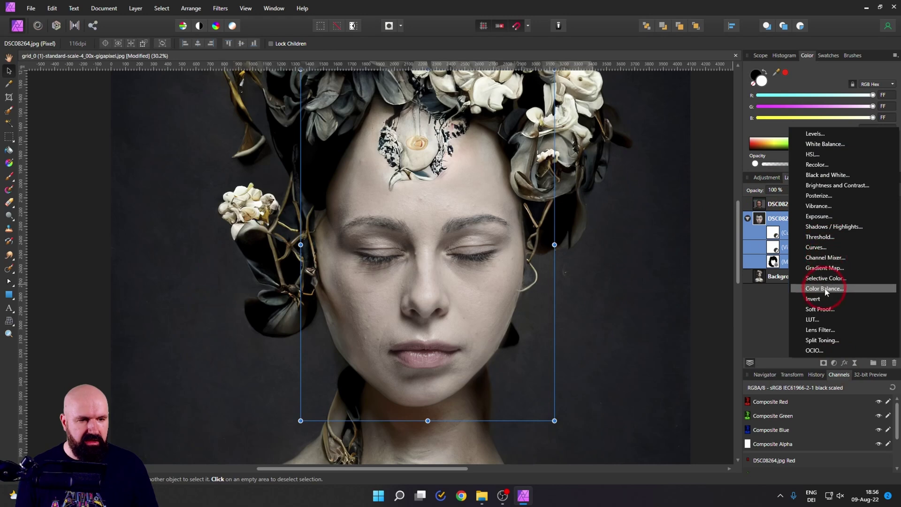
left_click(825, 288)
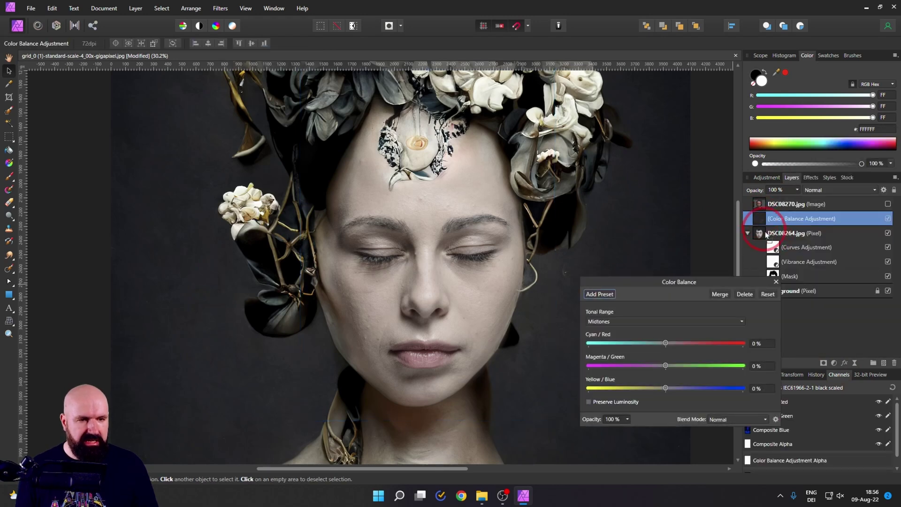
left_click_drag(767, 237, 767, 238)
left_click_drag(673, 283, 681, 267)
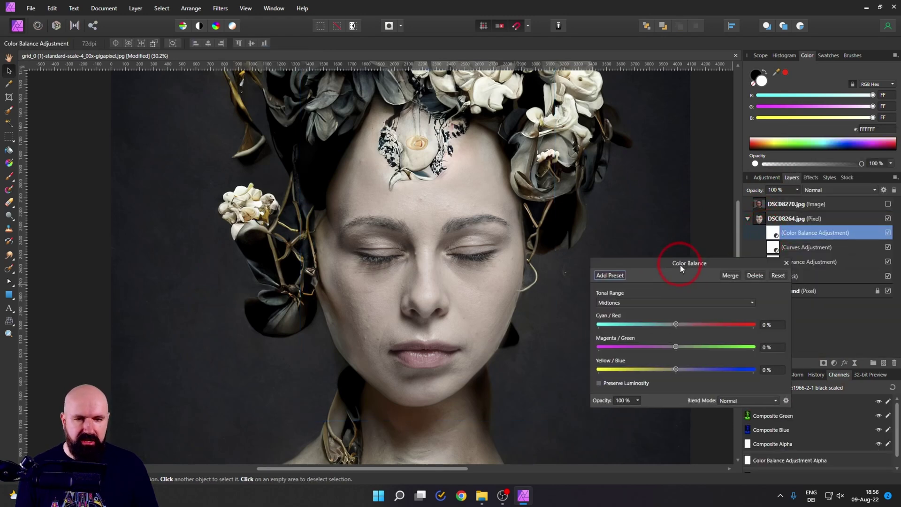
- Set the midtones colour balance to Cyan/Red -9%, Magenta/Green -11% and Yellow/Blue -11%
left_click_drag(678, 326, 671, 327)
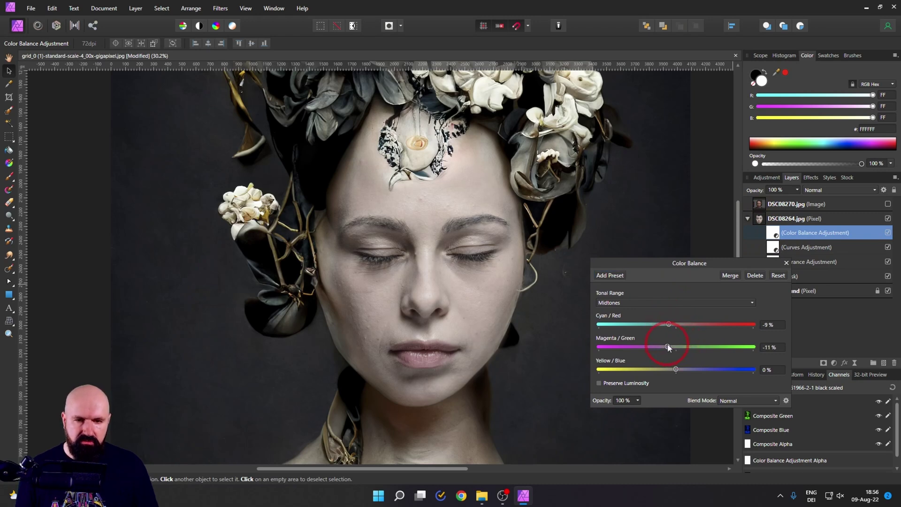
left_click_drag(684, 370, 668, 371)
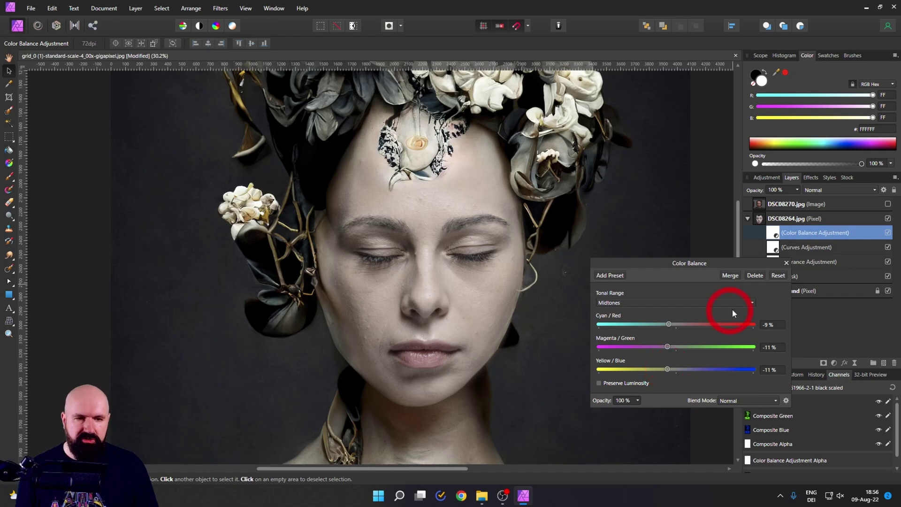
left_click(787, 263)
- Nudge the DSC08264.jpg face layer slightly left and down to centre it better in the portrait
scroll(665, 299, "down", 5)
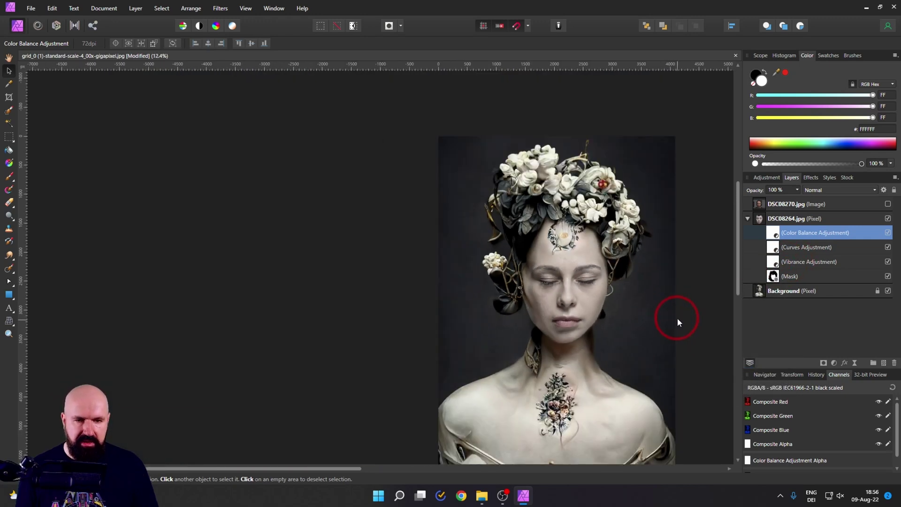
scroll(563, 226, "up", 5)
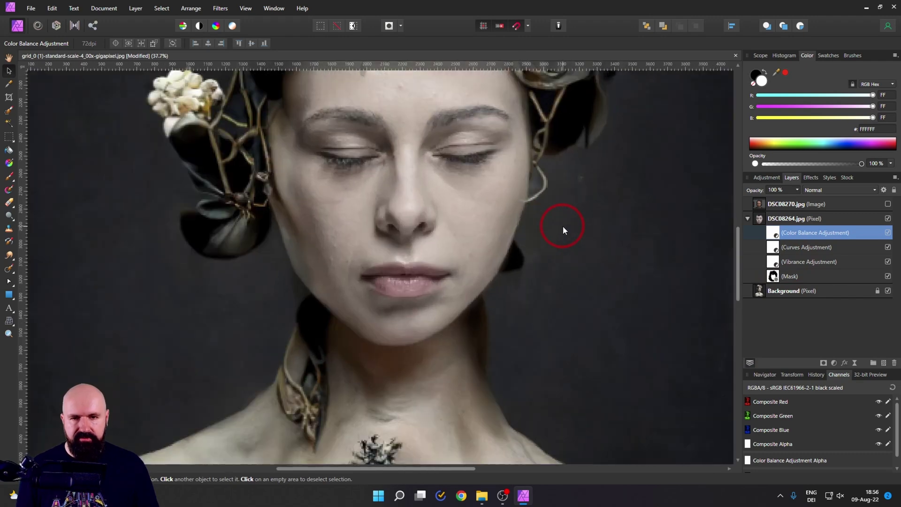
scroll(573, 292, "up", 2)
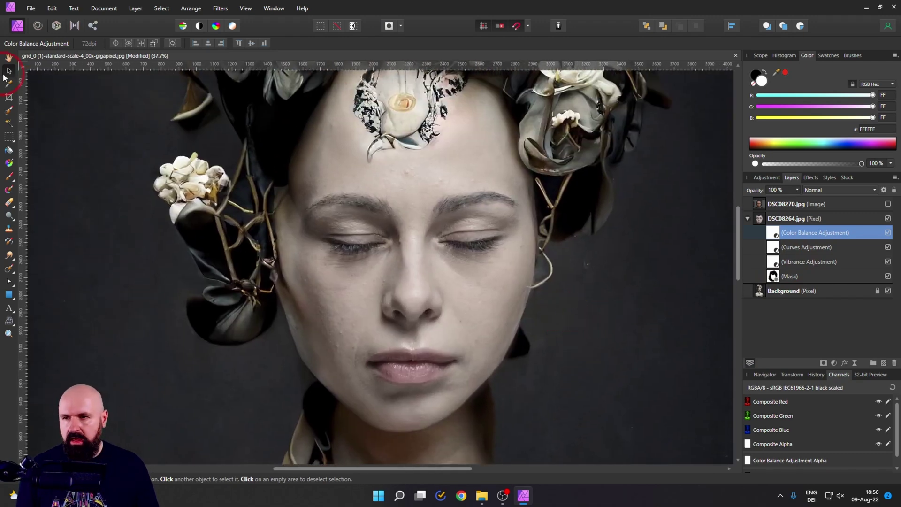
left_click(753, 219)
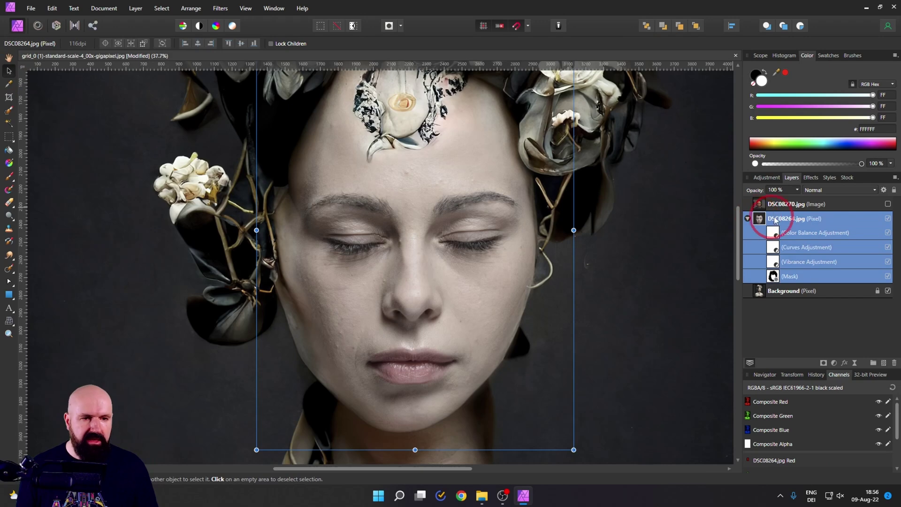
scroll(406, 177, "down", 3)
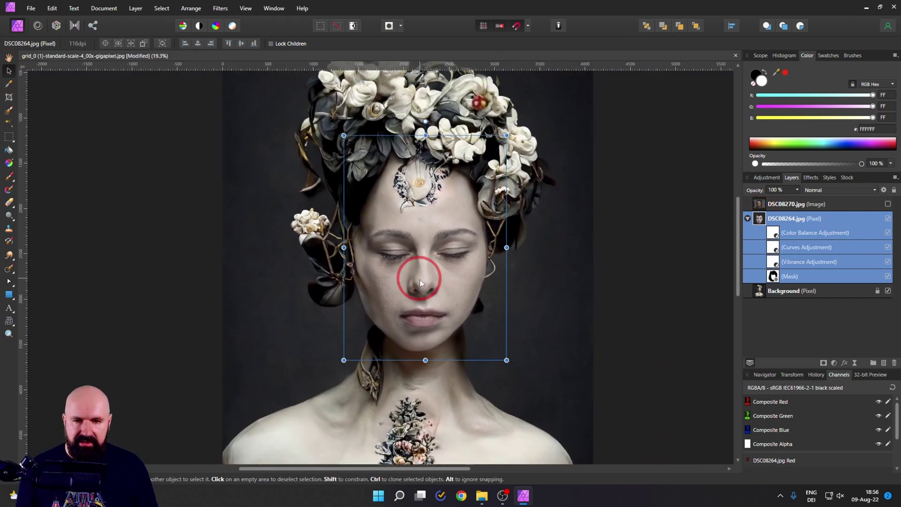
left_click_drag(424, 283, 421, 285)
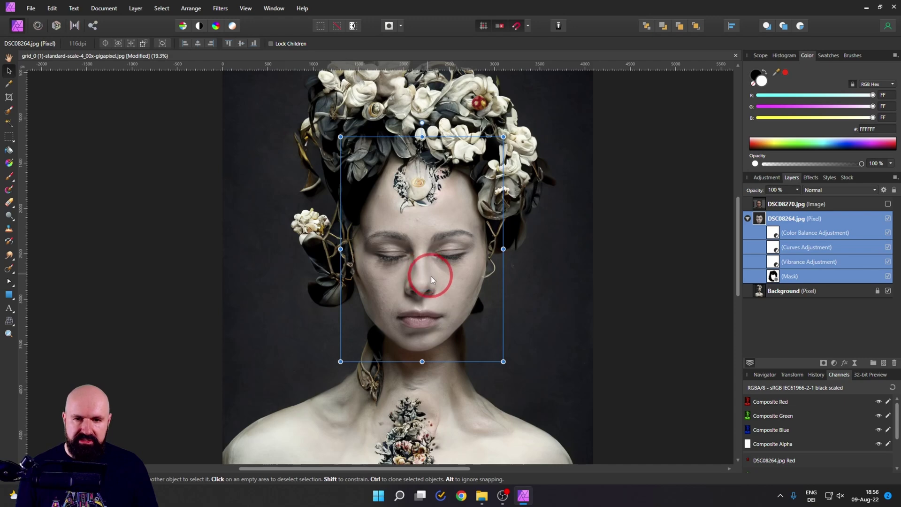
scroll(430, 275, "down", 2)
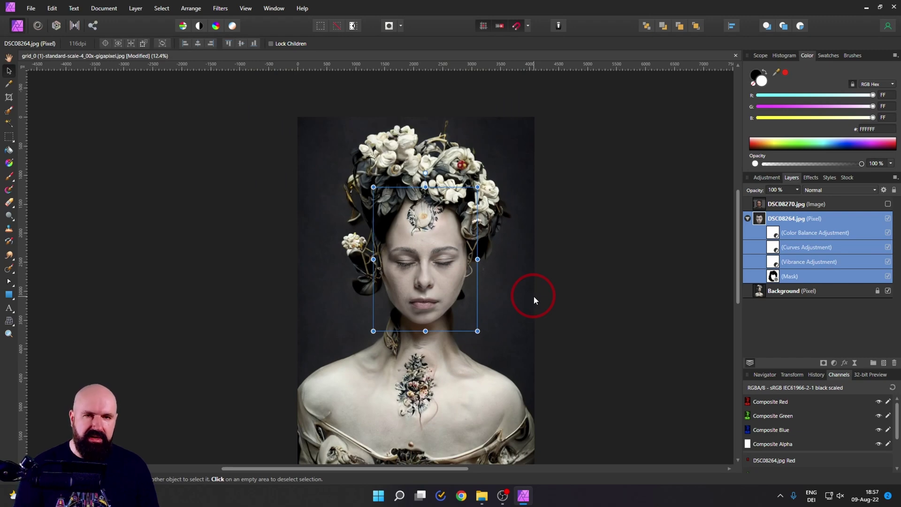
left_click(514, 282)
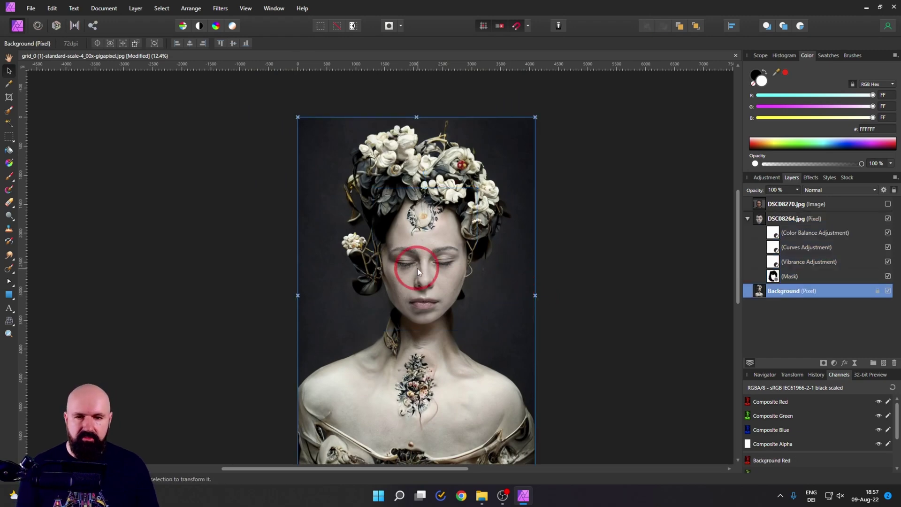
- Paint white on the face layer's mask with a 407.7 px soft brush to restore the photo around the left temple and cheek
scroll(416, 269, "up", 3)
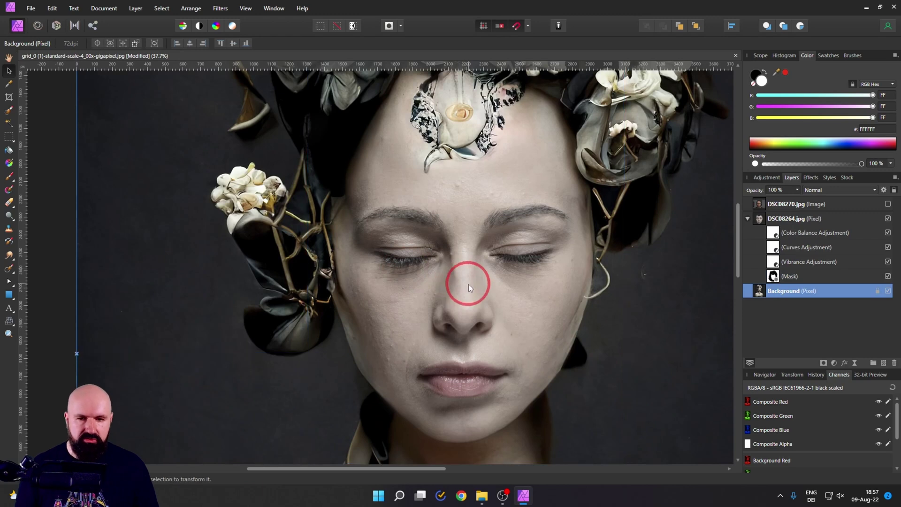
left_click(761, 222)
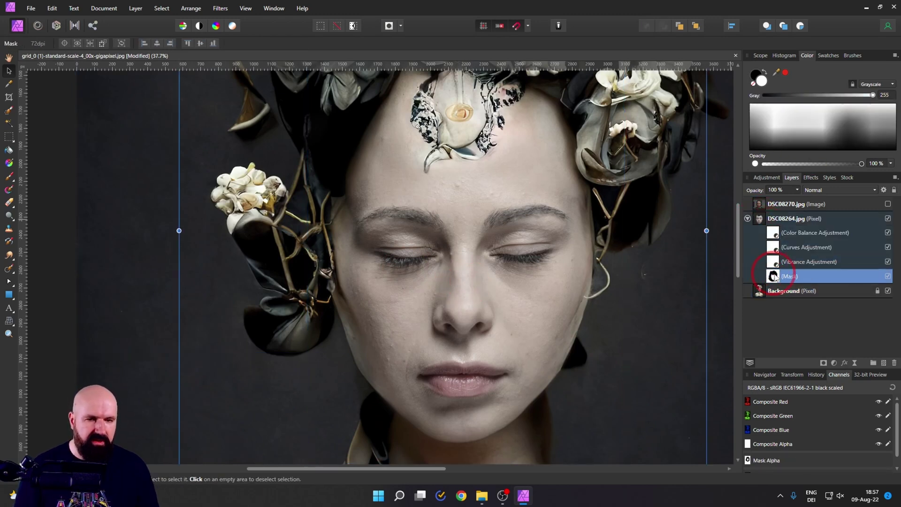
left_click(9, 178)
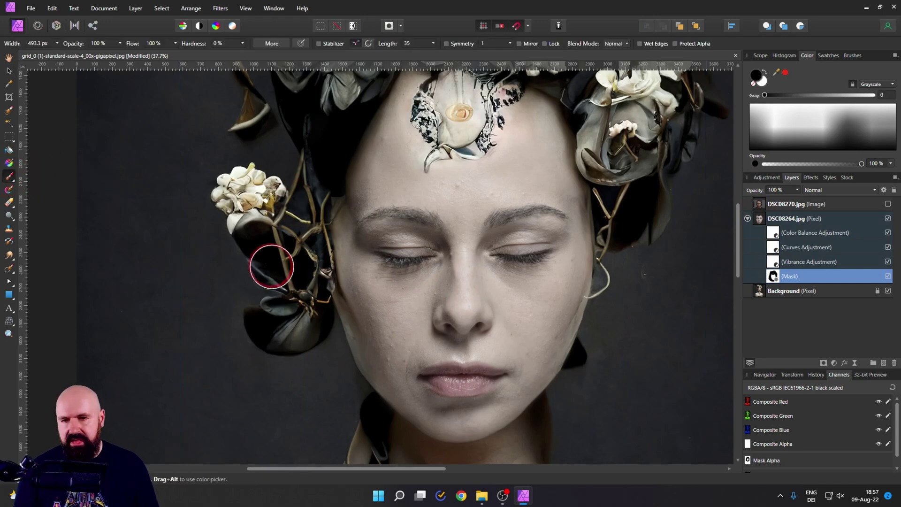
scroll(378, 287, "down", 5)
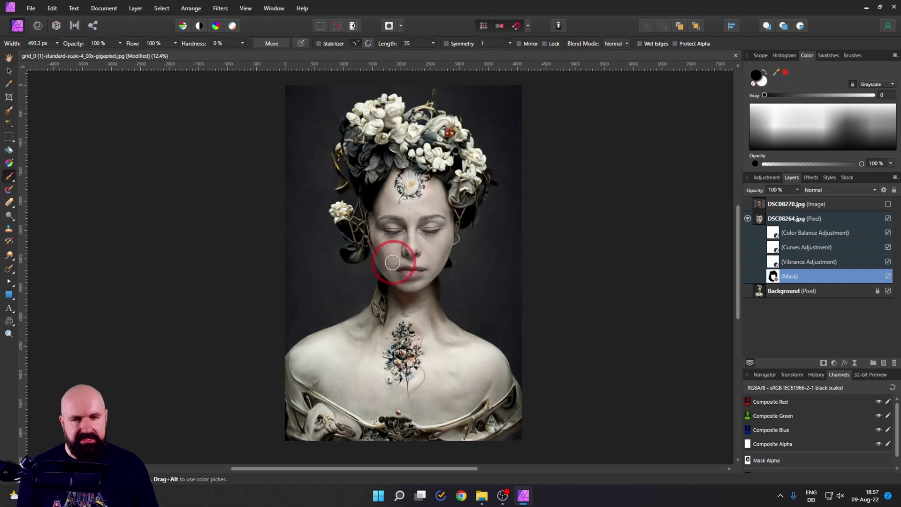
scroll(387, 260, "up", 7)
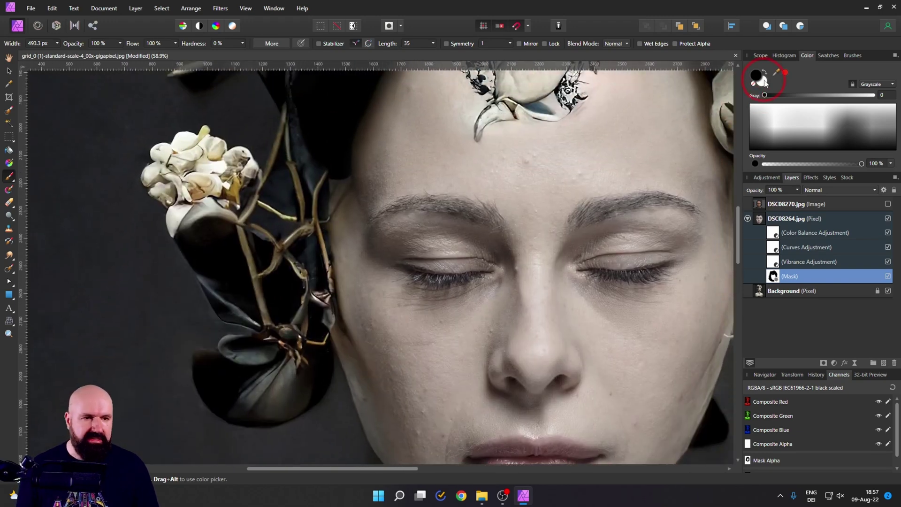
left_click(762, 82)
mouse_move(289, 220)
left_mouse_down()
mouse_move(327, 225)
mouse_move(333, 191)
mouse_move(340, 230)
left_mouse_up()
left_click_drag(249, 204, 182, 207)
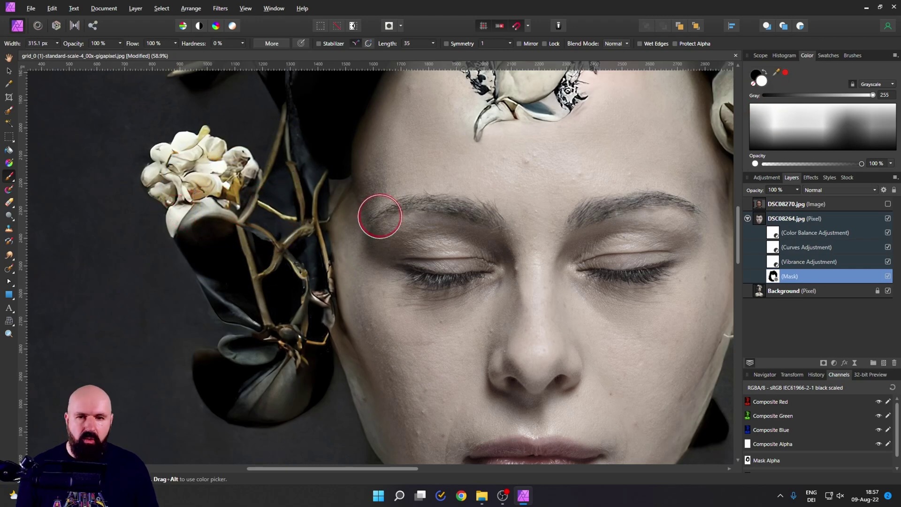
left_click_drag(384, 234, 403, 234)
left_click(406, 240)
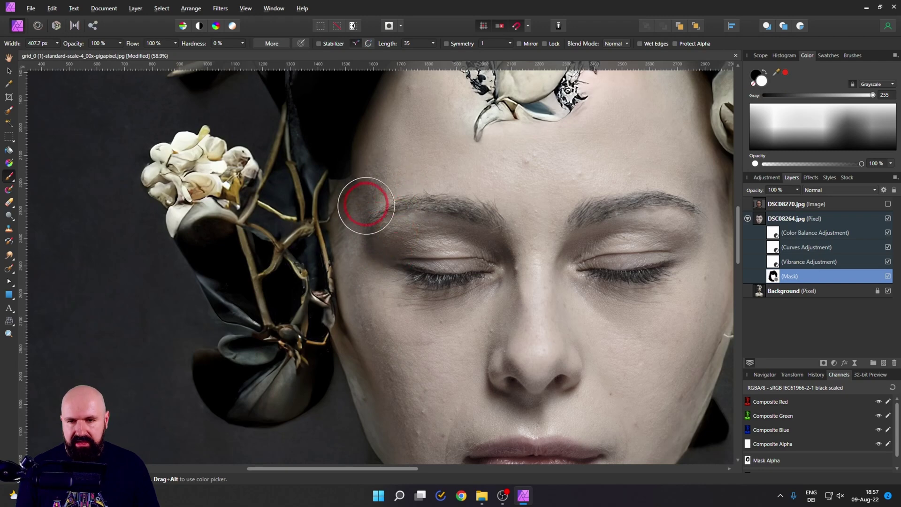
left_click_drag(384, 303, 392, 239)
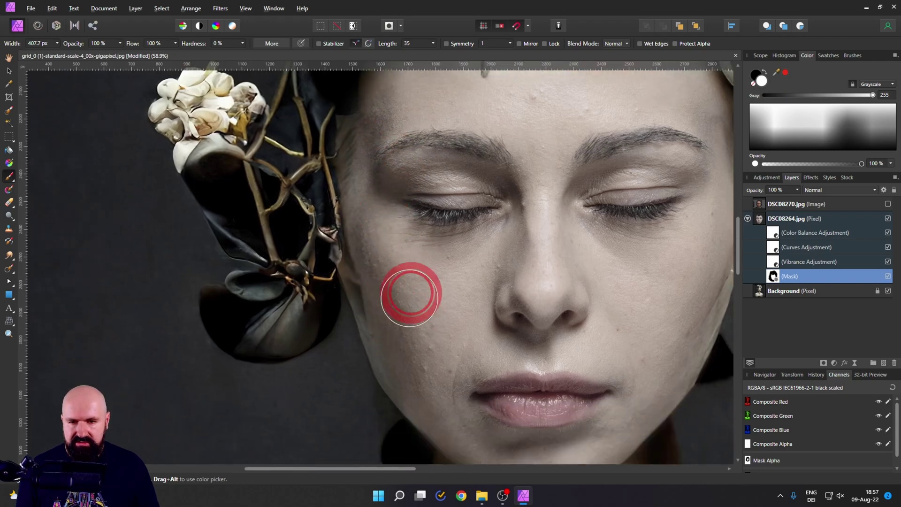
left_click(389, 288)
- Paint black on the face layer's mask with a 407.7 px soft brush along the left cheek and jaw edge
left_click(763, 72)
mouse_move(344, 327)
left_mouse_down()
mouse_move(314, 227)
mouse_move(357, 335)
mouse_move(307, 225)
mouse_move(361, 359)
mouse_move(326, 294)
mouse_move(337, 221)
mouse_move(351, 201)
mouse_move(342, 222)
mouse_move(351, 300)
left_mouse_up()
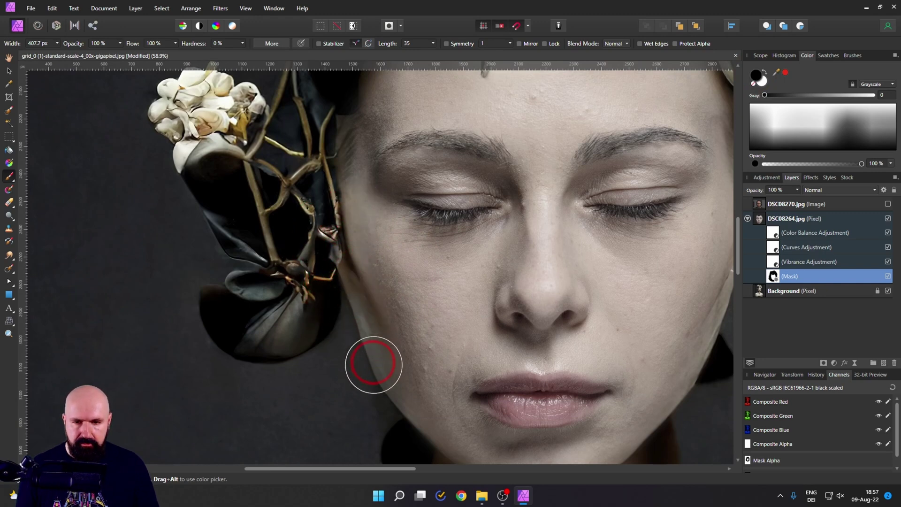
left_click_drag(378, 417, 391, 391)
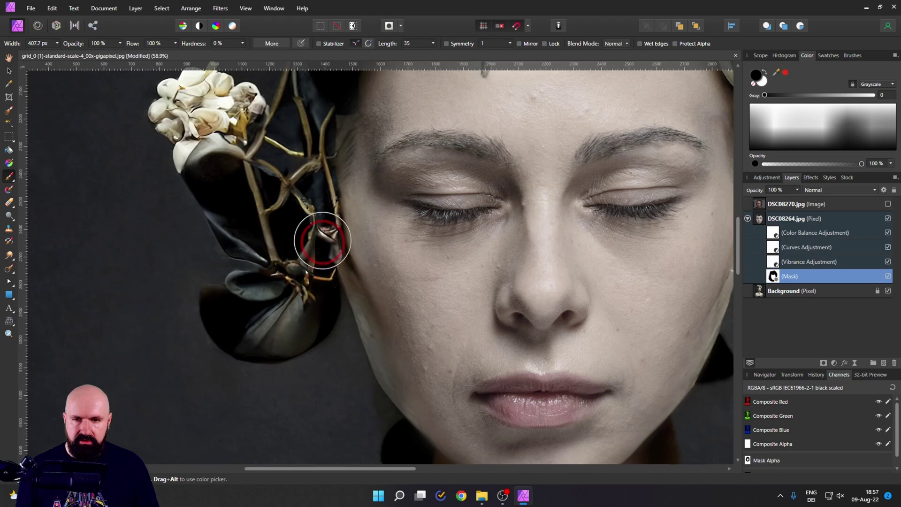
left_click_drag(307, 130, 252, 334)
mouse_move(381, 199)
left_mouse_down()
mouse_move(413, 173)
mouse_move(438, 185)
mouse_move(446, 219)
mouse_move(406, 199)
mouse_move(372, 195)
mouse_move(301, 262)
mouse_move(457, 207)
mouse_move(492, 254)
mouse_move(543, 193)
left_mouse_up()
left_click_drag(709, 303, 597, 176)
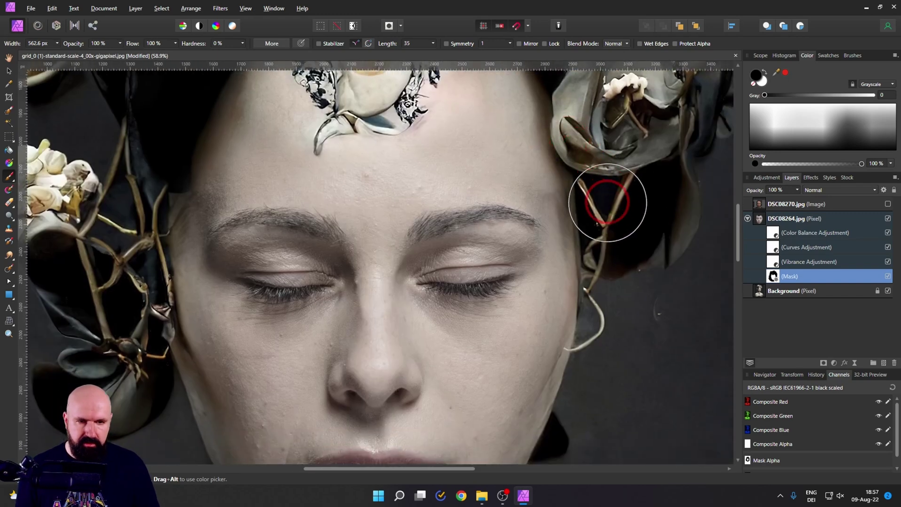
- Compare the portrait with the DSC08264.jpg face layer hidden and shown
left_click(887, 219)
left_click(887, 219)
left_click(887, 219)
left_click(888, 218)
left_click(887, 218)
left_click(887, 219)
- Try to paint white on the face layer's mask along the right temple and cheek edge
left_click(774, 99)
left_click(761, 82)
mouse_move(587, 181)
left_mouse_down()
mouse_move(563, 238)
mouse_move(570, 195)
mouse_move(633, 213)
mouse_move(577, 210)
mouse_move(515, 228)
mouse_move(618, 218)
mouse_move(567, 236)
left_mouse_up()
key("ctrl+z")
- Paint black on the face layer's mask with a 245.7 px soft brush along the right temple, cheek and jaw edge
left_click(757, 80)
scroll(505, 241, "up", 4)
mouse_move(503, 239)
left_mouse_down()
mouse_move(475, 211)
mouse_move(474, 323)
mouse_move(464, 253)
mouse_move(481, 341)
left_mouse_up()
left_click_drag(489, 275, 516, 274)
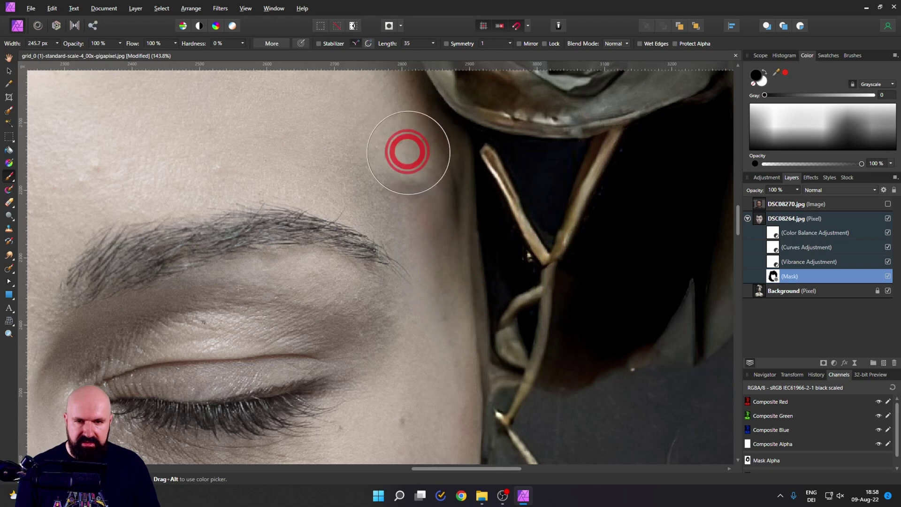
scroll(535, 296, "down", 3)
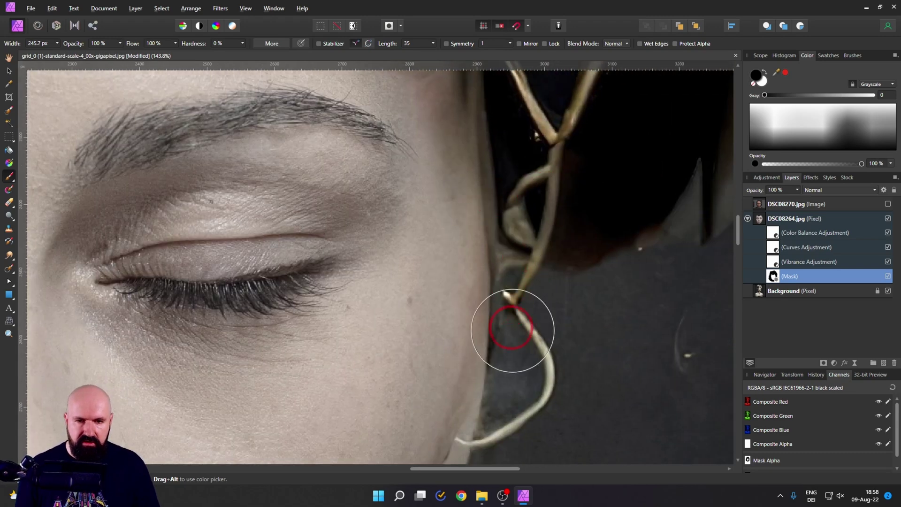
scroll(557, 302, "down", 3)
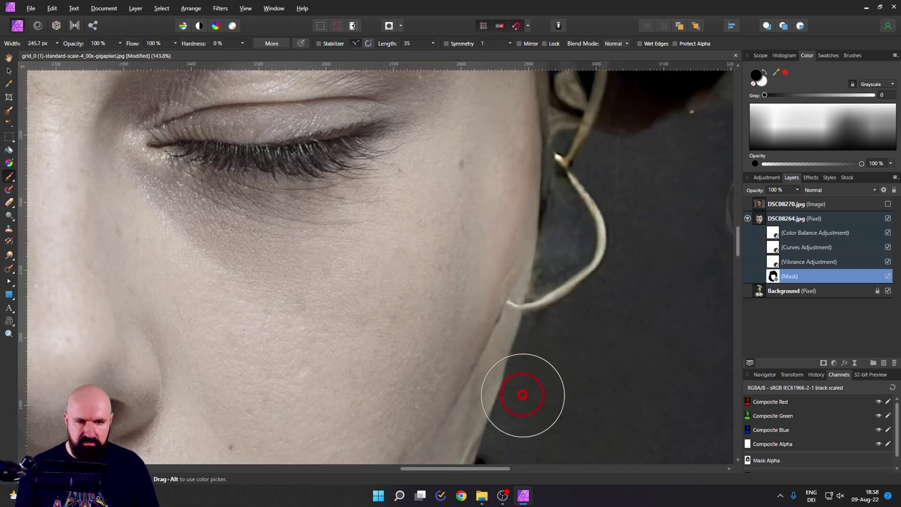
scroll(554, 319, "down", 3)
left_click_drag(547, 323, 529, 350)
scroll(529, 305, "down", 2)
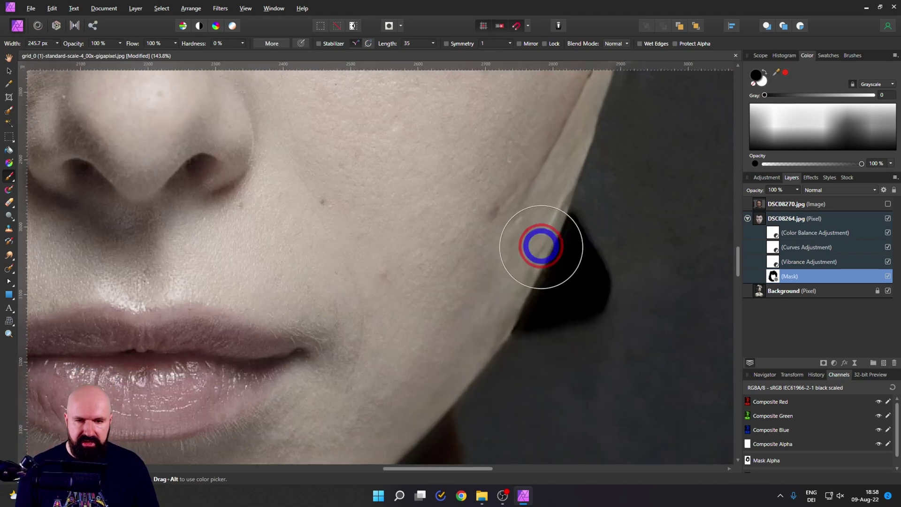
scroll(556, 390, "down", 3)
scroll(545, 341, "down", 2)
scroll(724, 337, "up", 3)
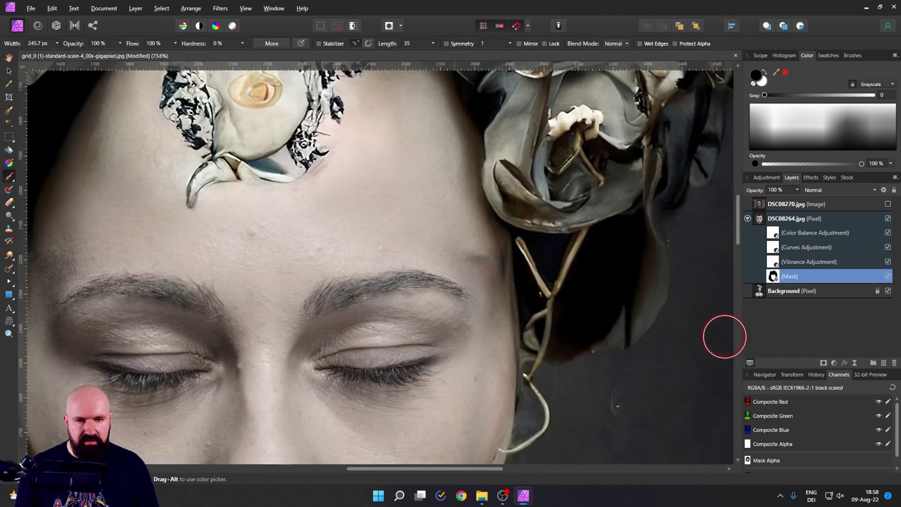
- Add an empty pixel layer above the DSC08264.jpg face layer and set the Inpainting Brush to sample Current Layer & Below
left_click(759, 222)
left_click(883, 362)
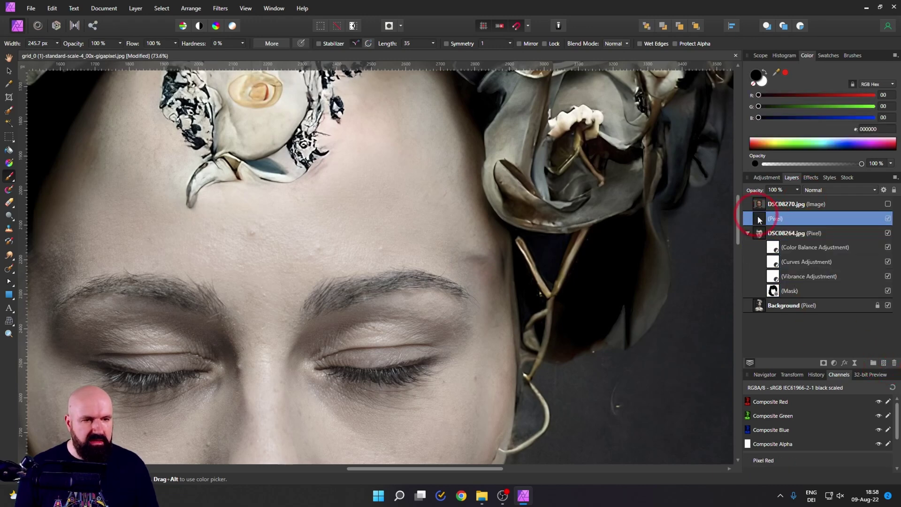
left_click(8, 270)
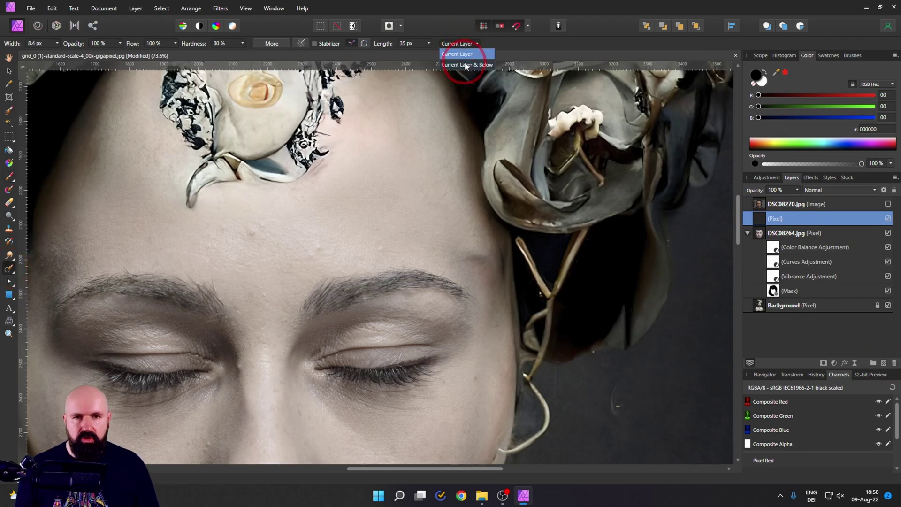
left_click(467, 65)
- Inpaint the dark patches on the right temple with an 84.2 px brush at 74% hardness
left_click_drag(479, 256, 473, 256)
scroll(468, 267, "up", 5)
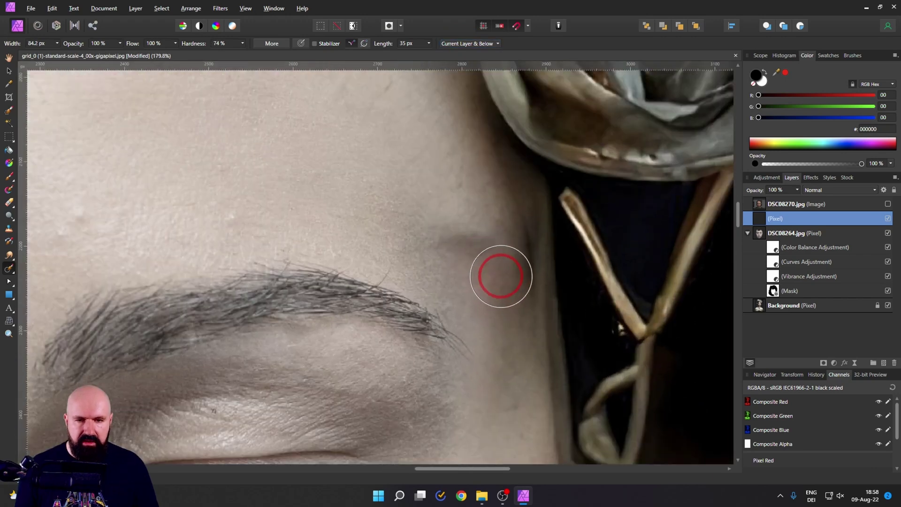
mouse_move(491, 268)
left_mouse_down()
mouse_move(429, 231)
mouse_move(516, 284)
left_mouse_up()
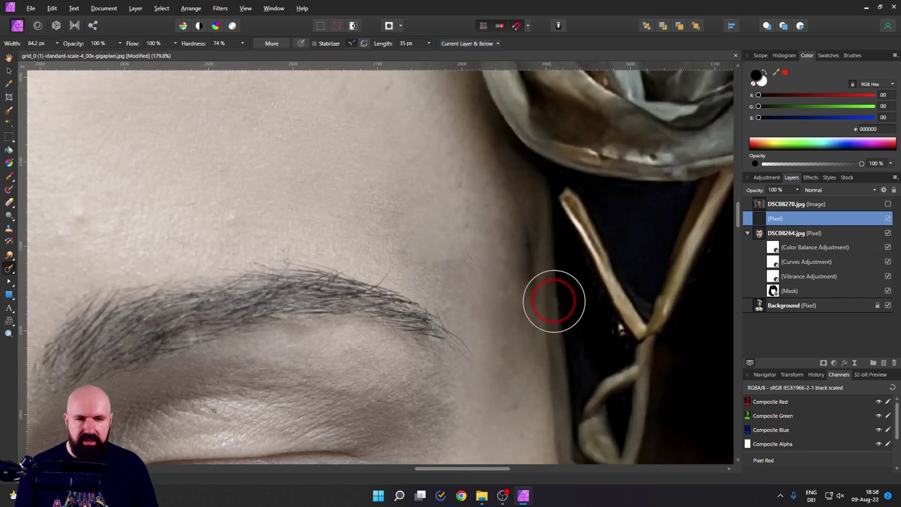
scroll(553, 300, "down", 4)
left_click(523, 284)
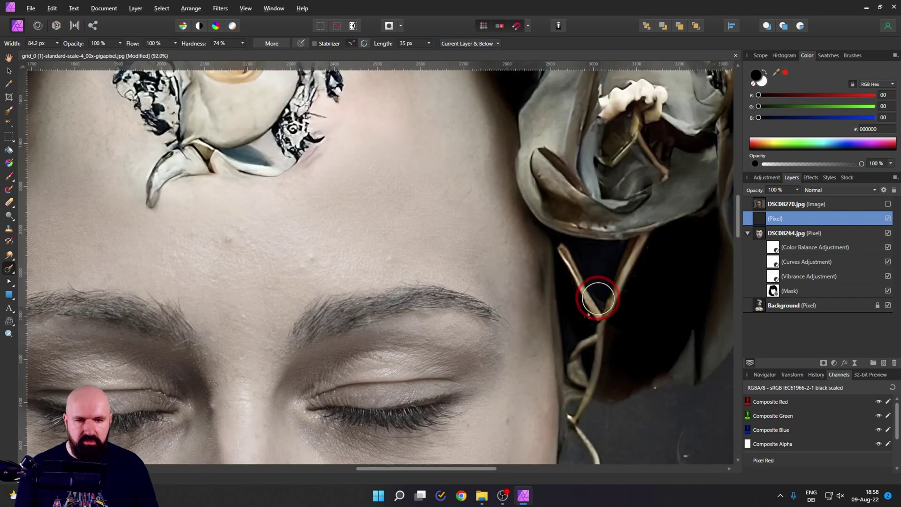
left_click_drag(510, 278, 527, 297)
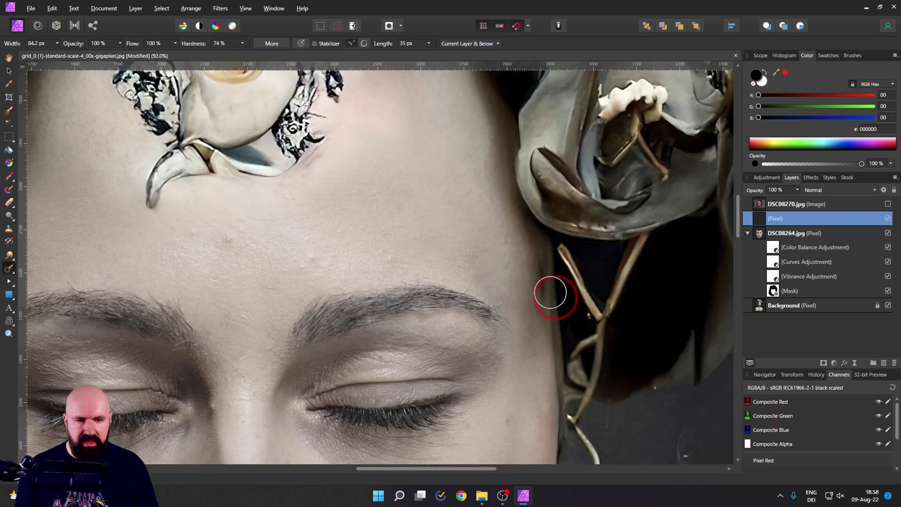
scroll(540, 267, "down", 4)
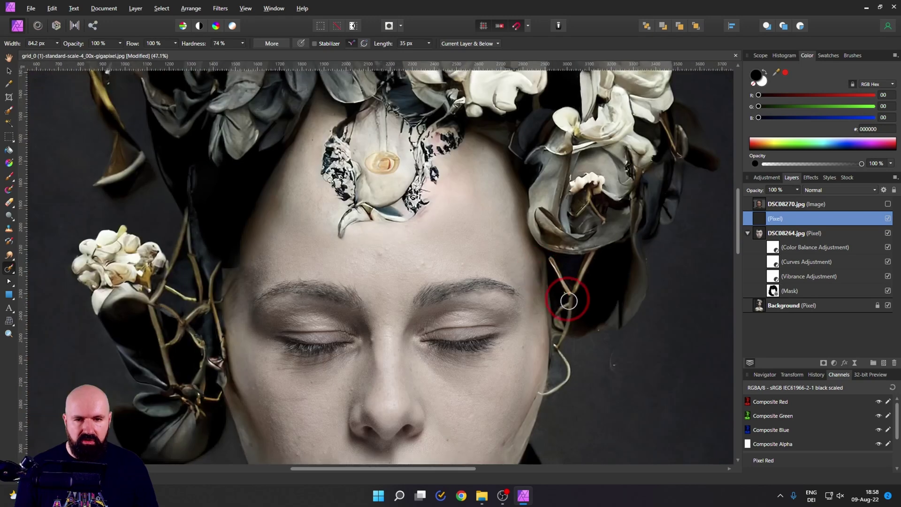
- Inpaint the skin blemishes on the left cheek and beside the left corner of the mouth
scroll(310, 367, "up", 4)
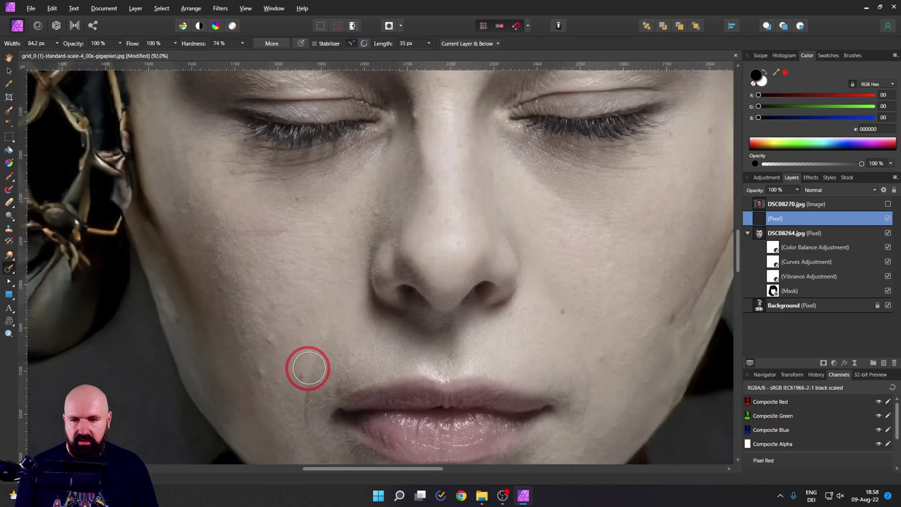
left_click_drag(272, 345, 243, 353, "alt")
left_click(260, 335)
left_click(290, 354)
left_click(297, 378)
left_click(256, 370)
- Inpaint the remaining spots under the eyes, around the nose and on the right cheek using a 49.8 px brush at 77% hardness
left_click(302, 155)
left_click(392, 167)
left_click(632, 290)
left_click(636, 264)
left_click_drag(677, 364, 597, 248)
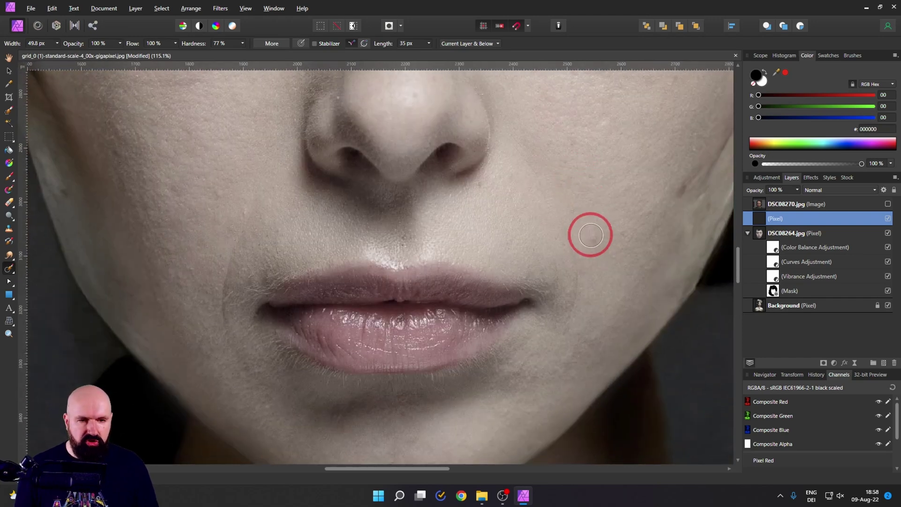
left_click_drag(660, 220, 563, 236)
left_click_drag(474, 226, 576, 136)
left_click_drag(512, 143, 528, 421)
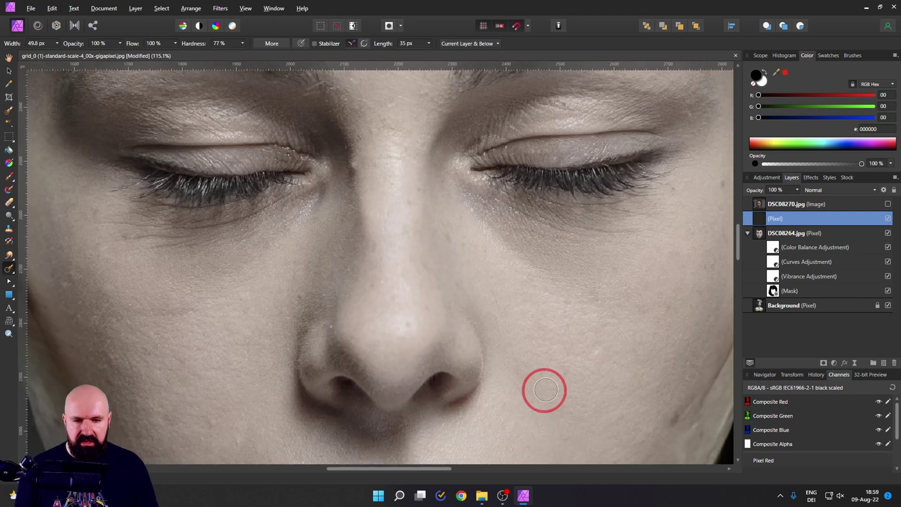
left_click_drag(494, 244, 499, 275)
left_click_drag(573, 264, 459, 351)
- Inpaint the spots on the forehead between the eyebrows and the floral ornament with the 49.8 px brush
left_click_drag(581, 276, 617, 441)
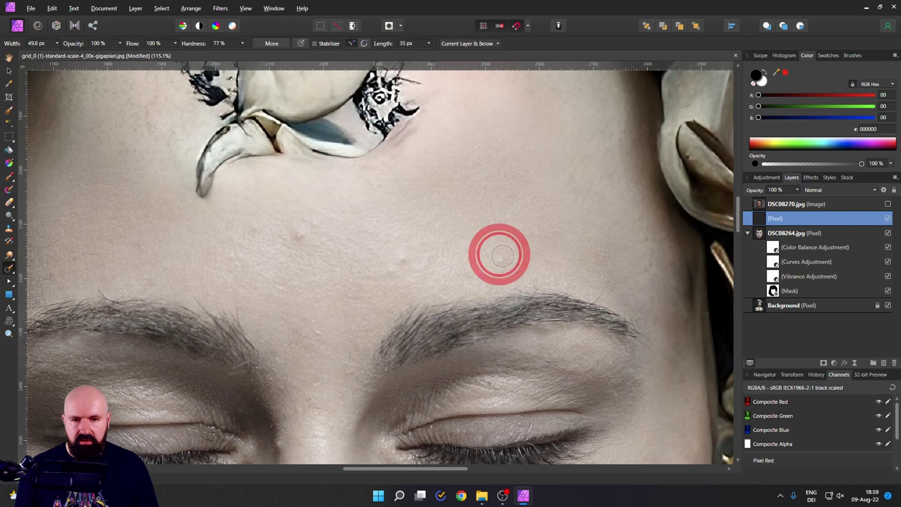
left_click_drag(332, 220, 323, 219)
left_click(298, 236)
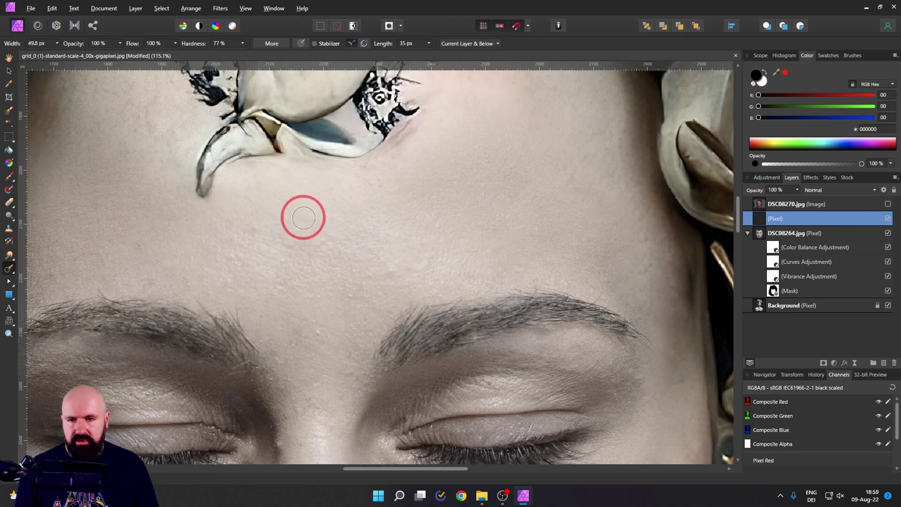
scroll(348, 293, "left", 5)
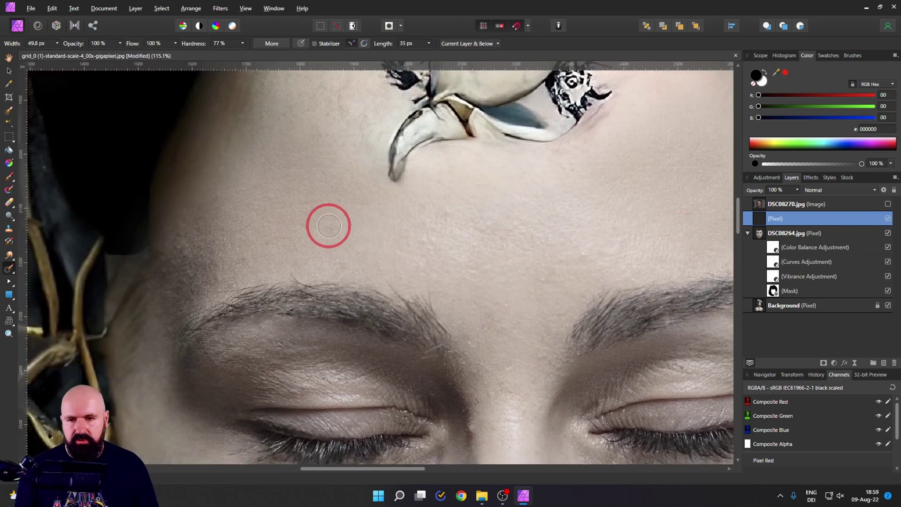
scroll(453, 213, "down", 6)
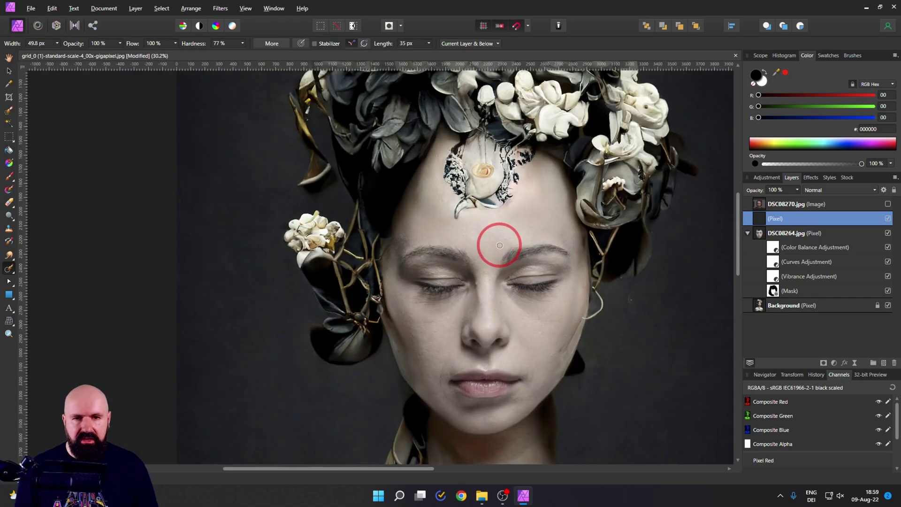
left_click_drag(500, 246, 473, 229)
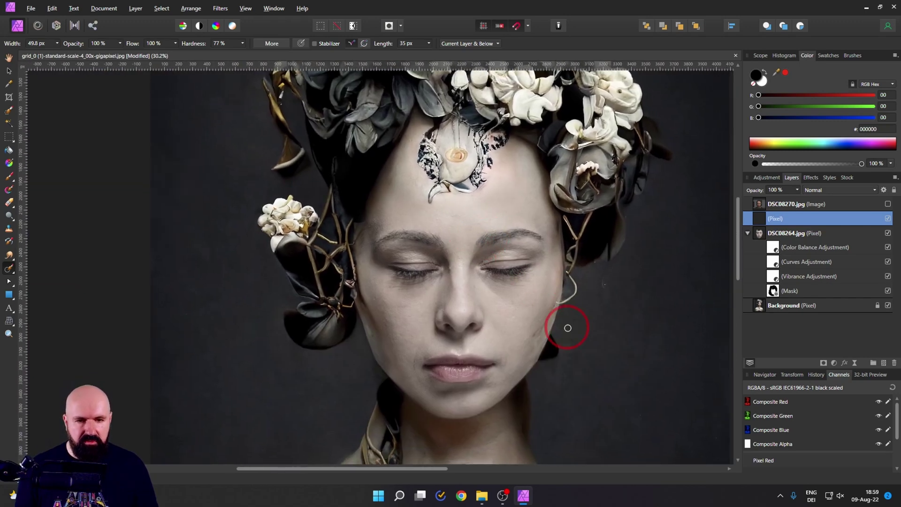
- Examine the right jaw edge up close and from afar, and compare the portrait with the DSC08264.jpg layer hidden and shown
scroll(572, 330, "up", 4)
left_click_drag(557, 333, 565, 316)
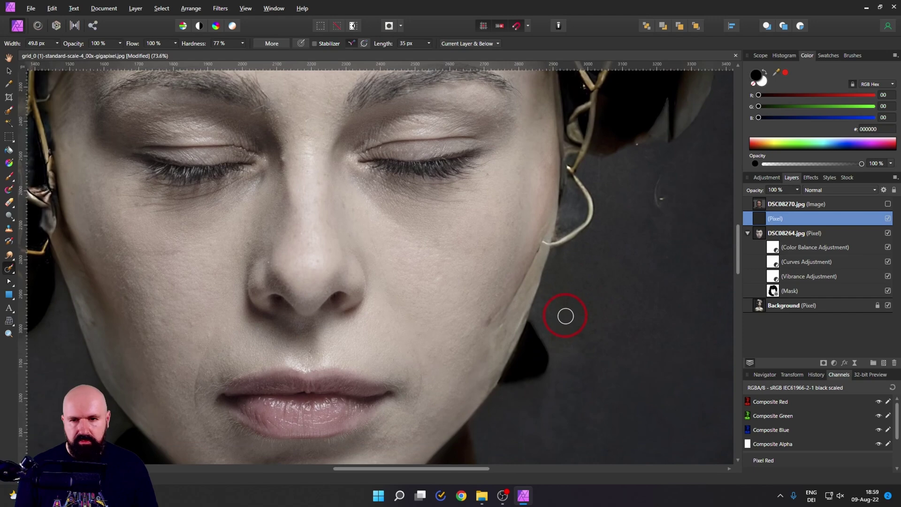
scroll(565, 316, "down", 4)
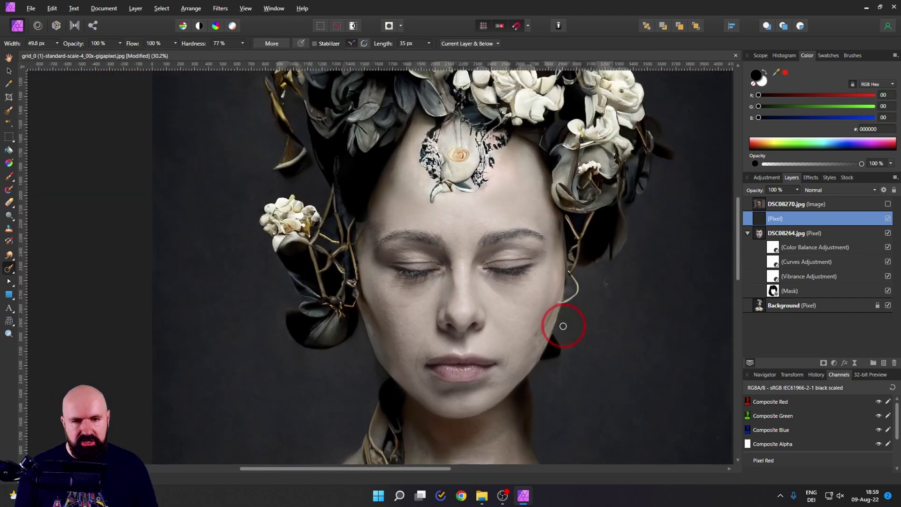
scroll(545, 318, "up", 2)
scroll(617, 291, "down", 3)
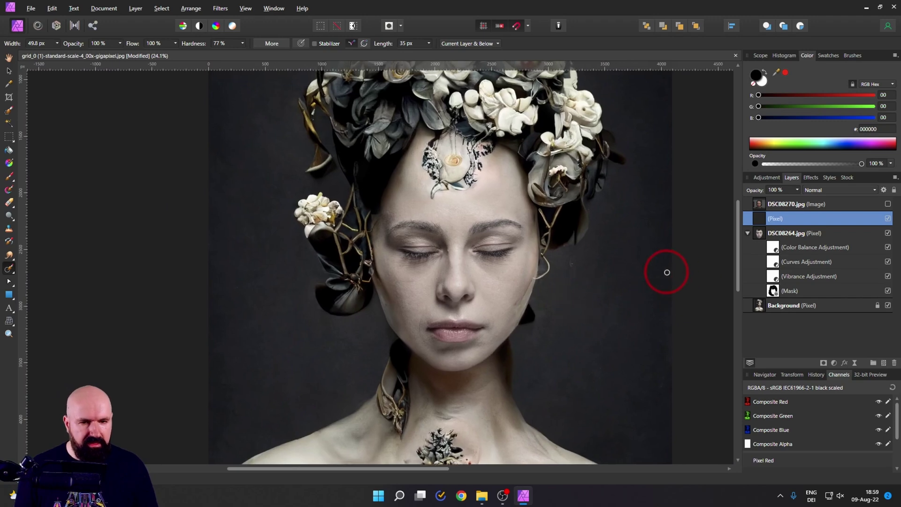
scroll(613, 293, "up", 4)
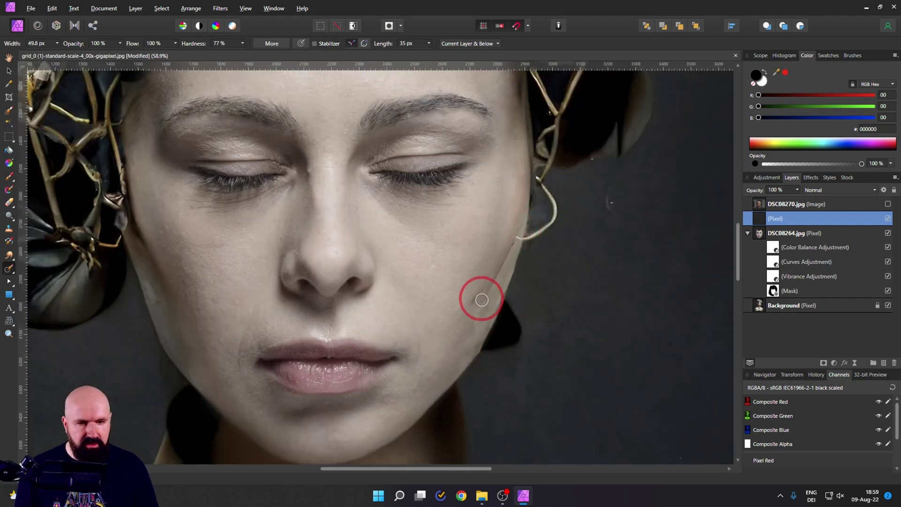
left_click(887, 233)
left_click(888, 233)
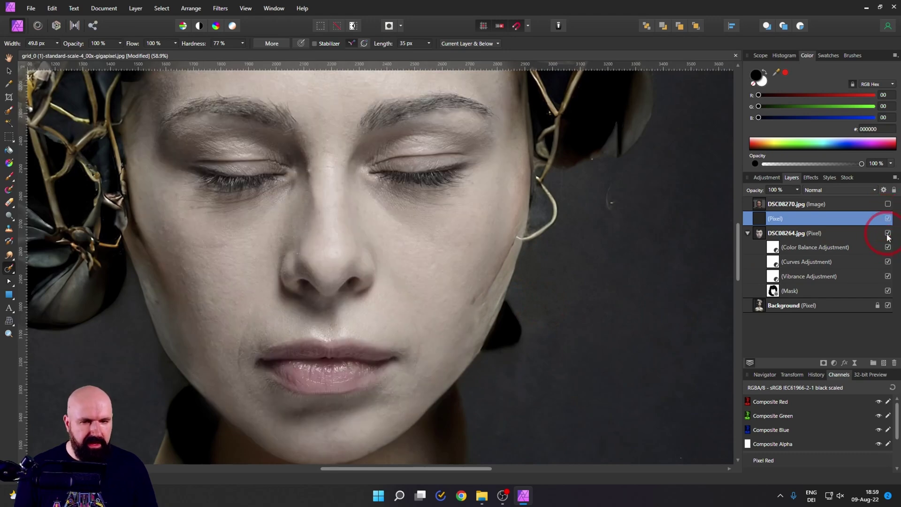
left_click(888, 233)
left_click(888, 233)
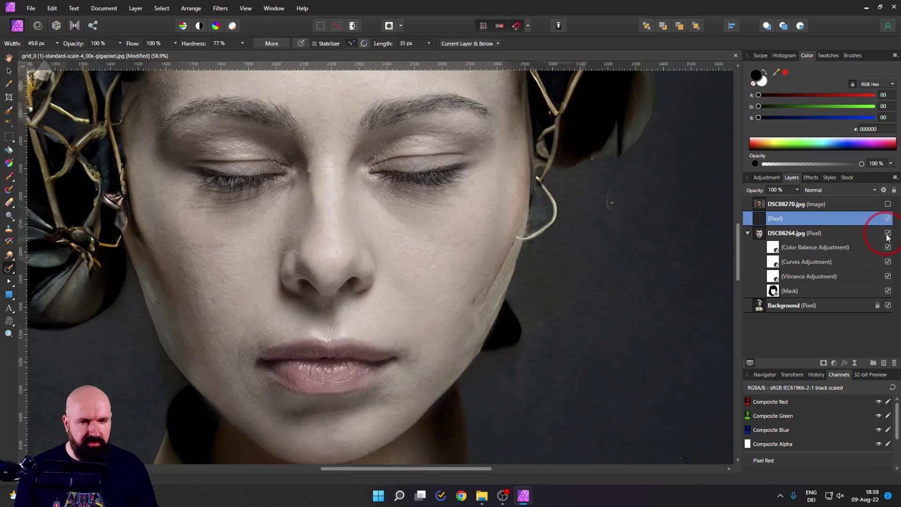
- Stretch the DSC08264.jpg face layer slightly wider about its centre, leaving its height as it is
left_click(759, 233)
scroll(595, 251, "down", 2)
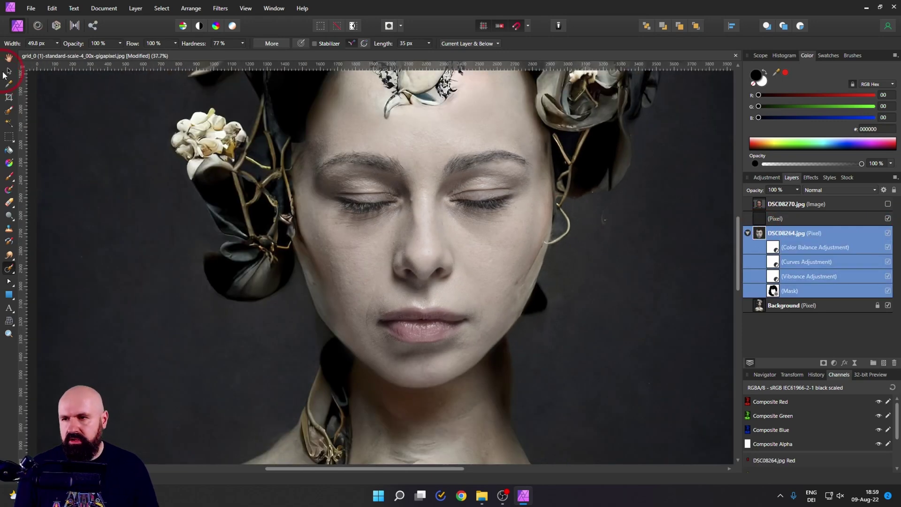
left_click(8, 71)
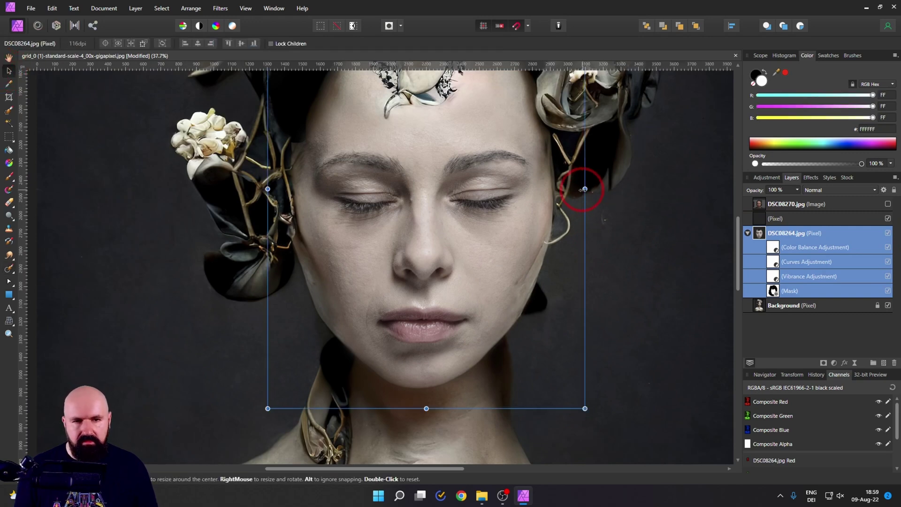
left_click_drag(585, 188, 589, 189)
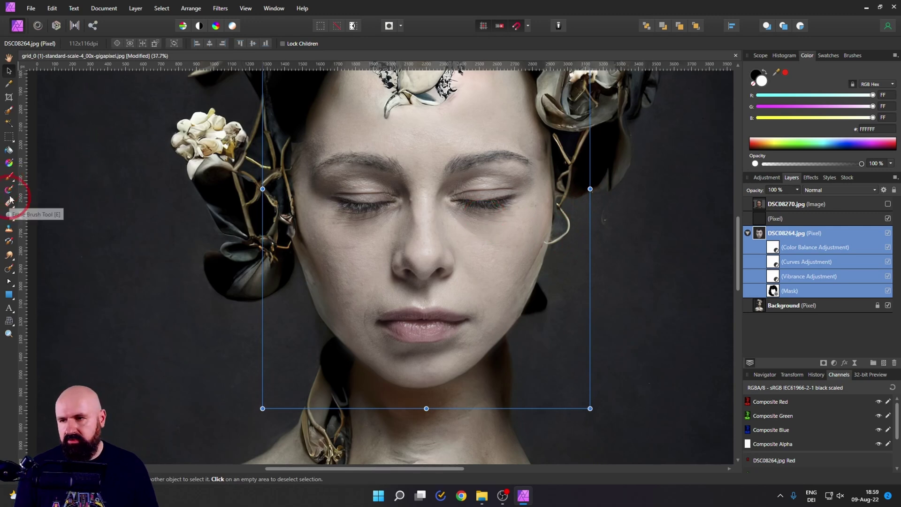
- Refine the DSC08264.jpg mask along the left temple and hairline with black and white strokes of a 245.7 px brush at 0% hardness
left_click(9, 176)
left_click(774, 290)
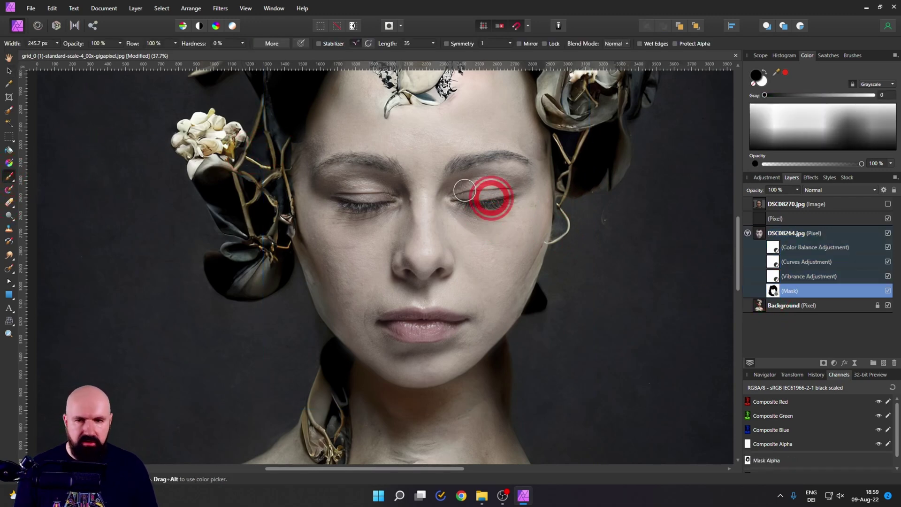
left_click_drag(385, 163, 300, 143)
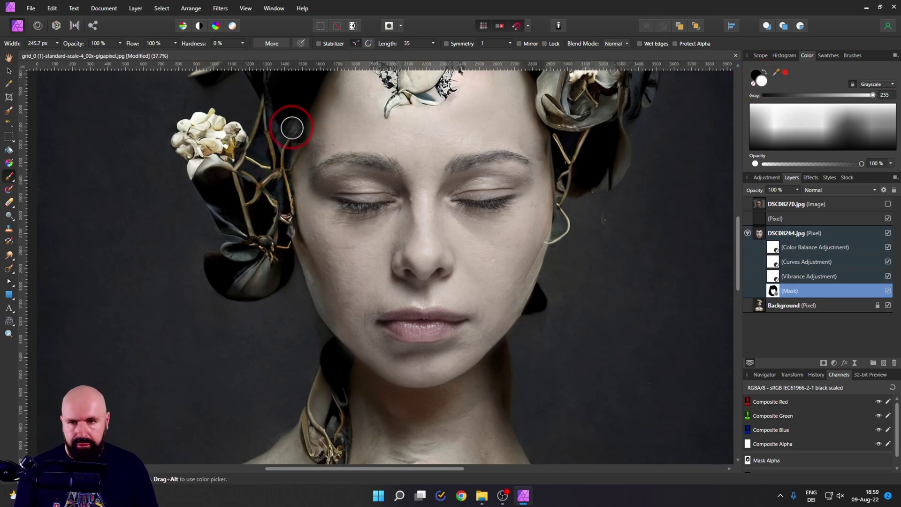
left_click_drag(292, 128, 295, 136)
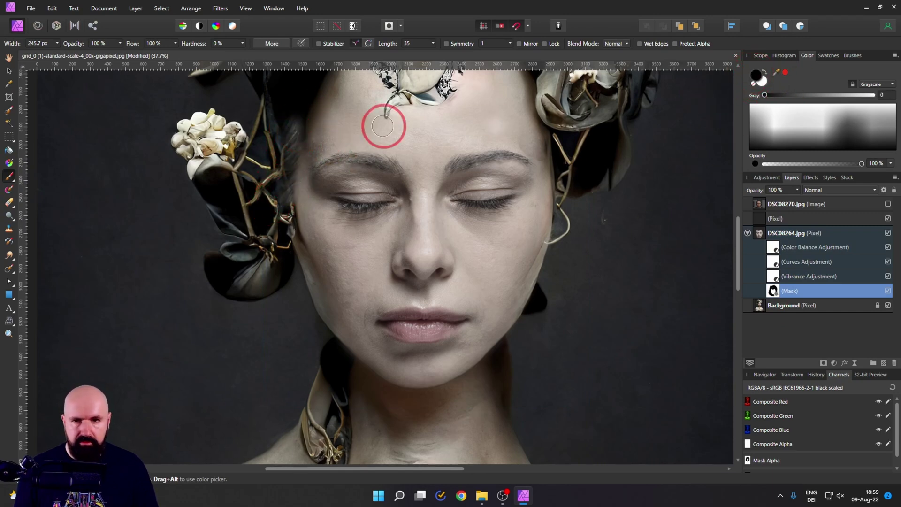
mouse_move(367, 121)
left_mouse_down()
mouse_move(290, 123)
mouse_move(279, 181)
left_mouse_up()
mouse_move(278, 214)
left_mouse_down()
mouse_move(275, 201)
mouse_move(292, 208)
left_mouse_up()
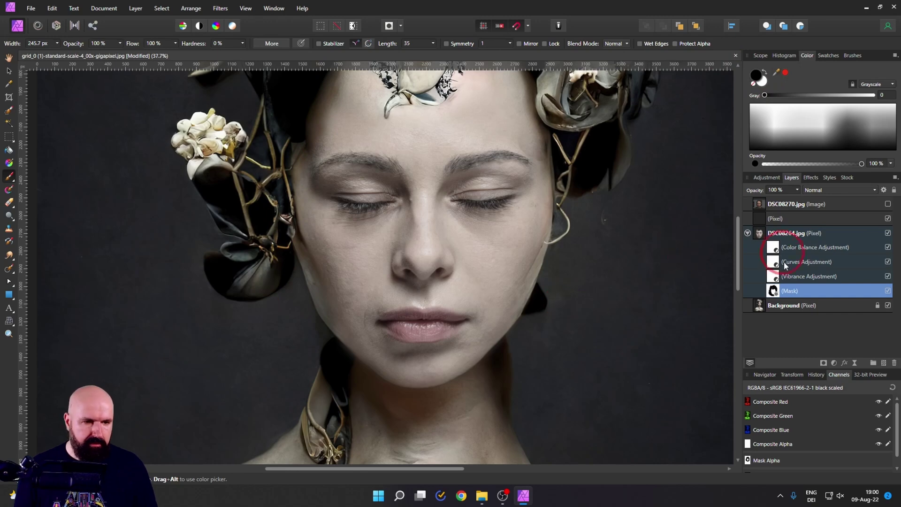
- Inpaint the right cheek edge below the curled vine on the existing retouching layer, using a 49.8 px brush at 77% hardness
left_click(760, 219)
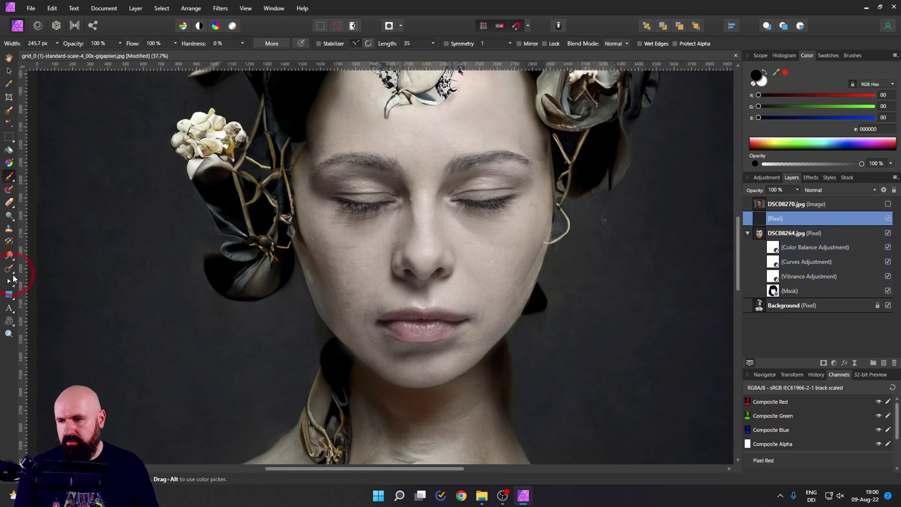
left_click(12, 269)
scroll(513, 263, "up", 4)
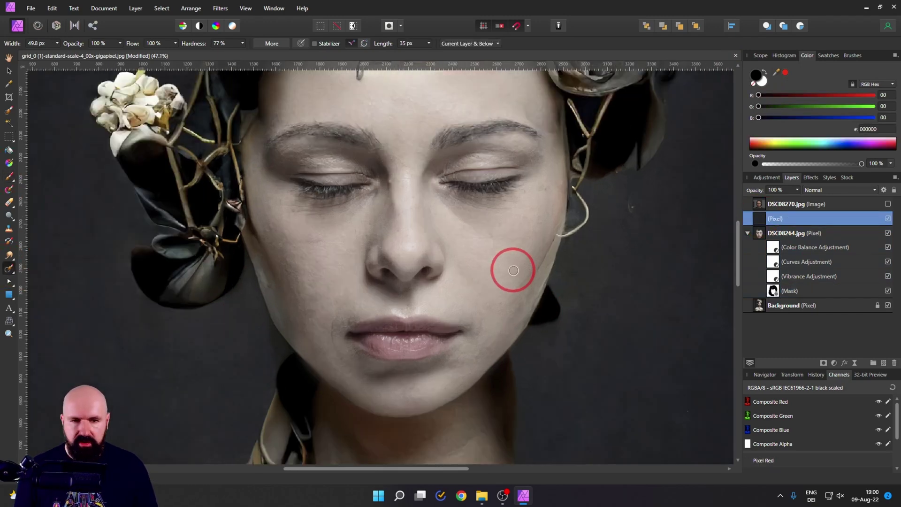
left_click_drag(601, 174, 595, 195)
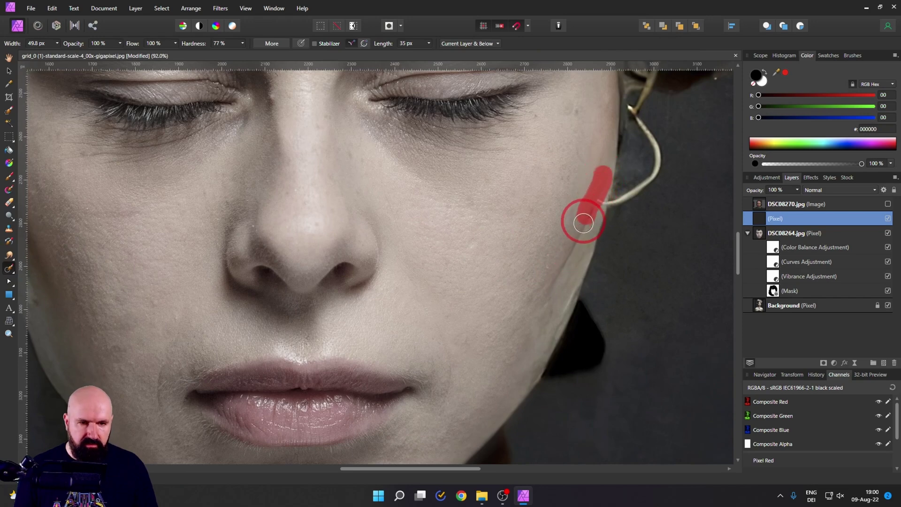
mouse_move(581, 226)
left_mouse_down()
mouse_move(544, 304)
mouse_move(563, 261)
mouse_move(555, 292)
left_mouse_up()
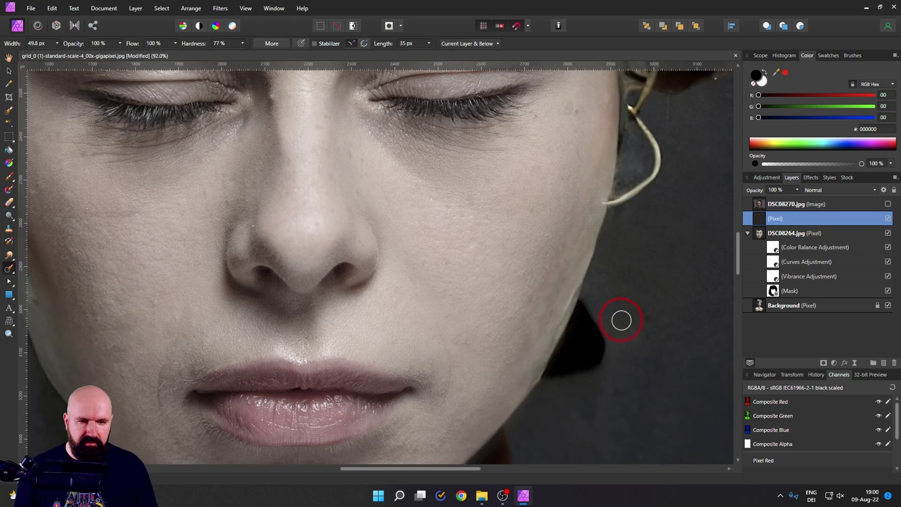
scroll(622, 270, "down", 5)
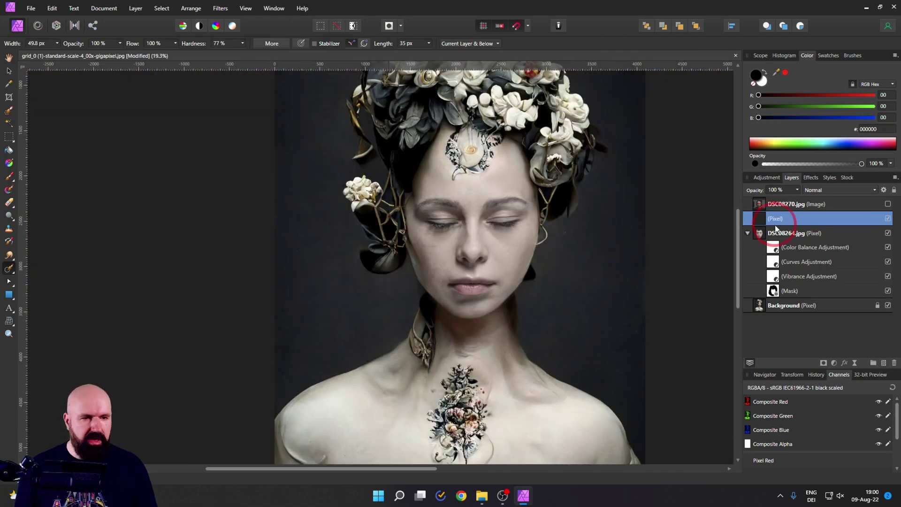
- Add a new pixel layer above the retouching layer and inpaint the hard edge between the left temple and the vines
left_click(884, 364)
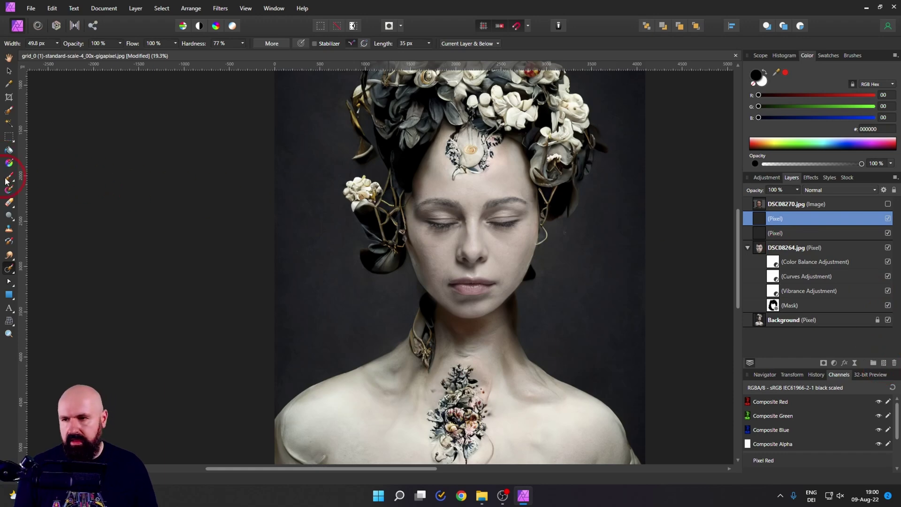
scroll(410, 204, "up", 10)
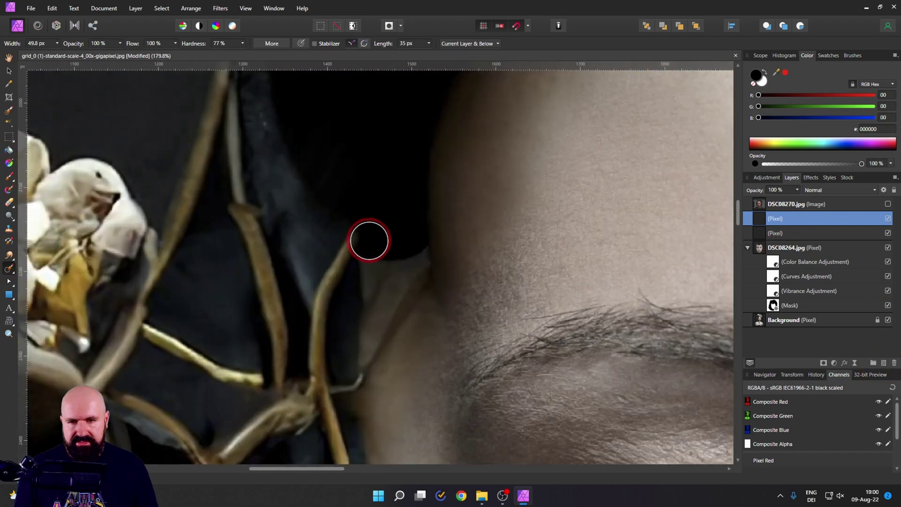
mouse_move(368, 239)
left_mouse_down()
mouse_move(393, 234)
mouse_move(369, 248)
mouse_move(358, 294)
mouse_move(393, 255)
mouse_move(363, 325)
left_mouse_up()
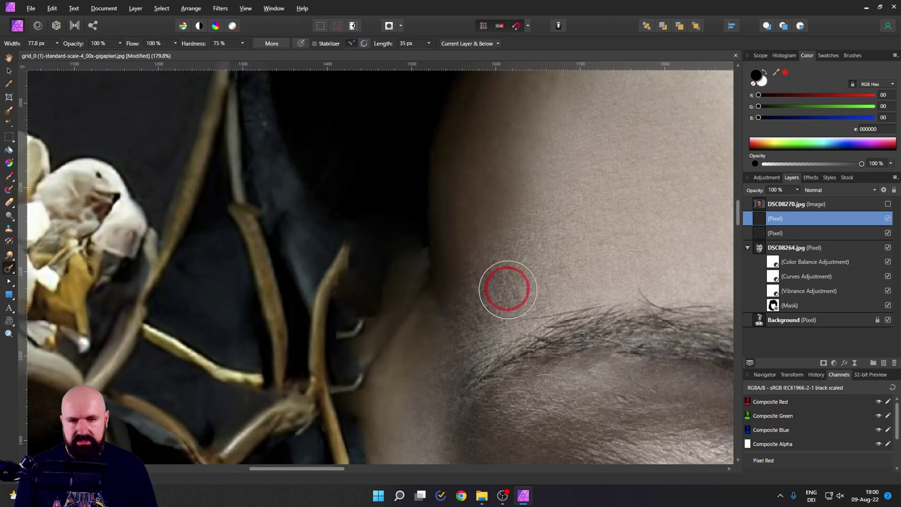
scroll(509, 291, "down", 5)
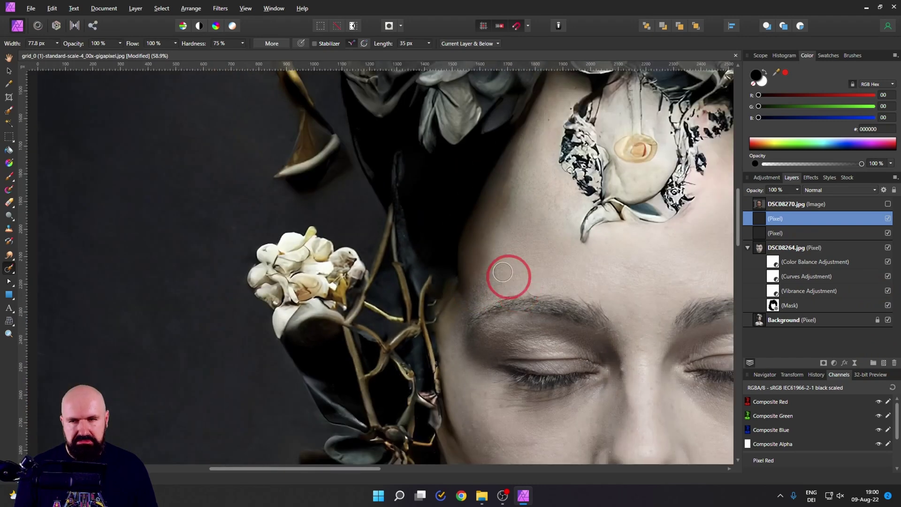
- Paint black over the remnants between the left temple and the vines with a soft 108.5 px brush at 4% hardness
key("b")
scroll(434, 275, "up", 3)
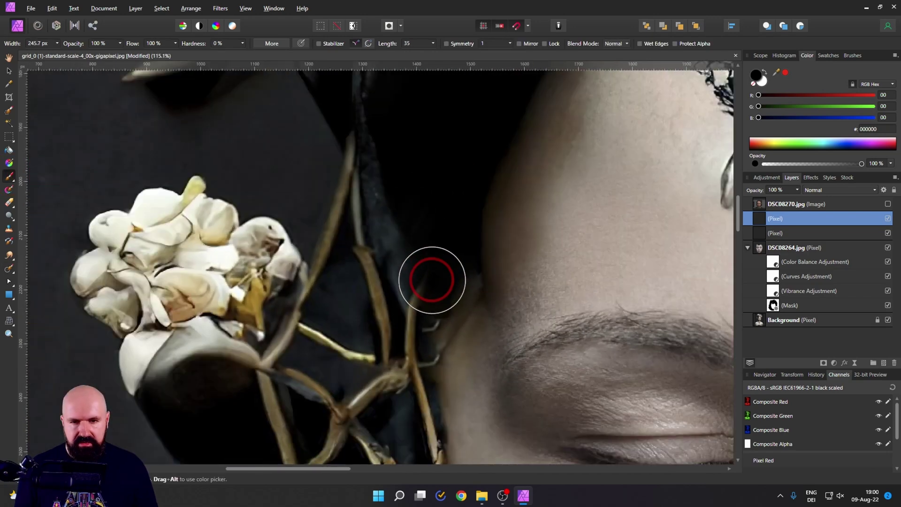
mouse_move(436, 283)
left_mouse_down("alt")
mouse_move(393, 308)
mouse_move(400, 213)
mouse_move(446, 312)
mouse_move(458, 253)
mouse_move(436, 342)
mouse_move(425, 321)
mouse_move(396, 334)
left_mouse_up("alt")
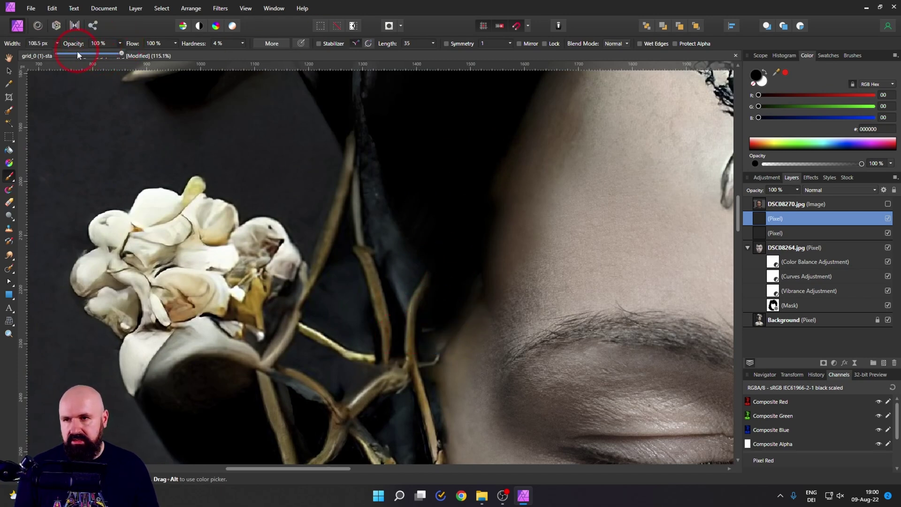
mouse_move(436, 330)
left_mouse_down()
mouse_move(449, 324)
mouse_move(484, 239)
mouse_move(434, 352)
left_mouse_up()
- Deepen the left temple shadow with a 181.5 px black brush at 32% opacity, and erase the paint over the vine at 88% opacity
scroll(477, 206, "down", 3)
mouse_move(439, 279)
left_mouse_down()
mouse_move(445, 164)
mouse_move(437, 283)
mouse_move(467, 133)
mouse_move(426, 269)
mouse_move(437, 212)
mouse_move(439, 278)
mouse_move(438, 249)
left_mouse_up()
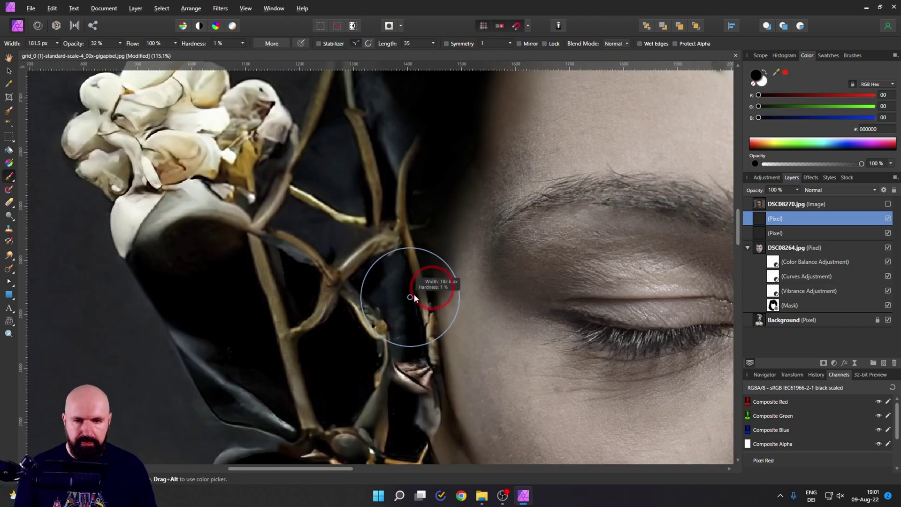
left_click_drag(413, 296, 437, 295)
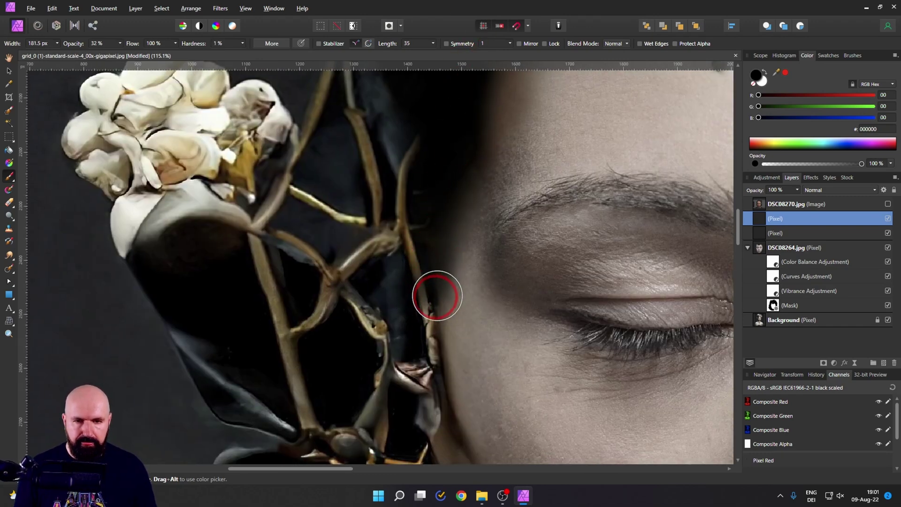
left_click(8, 202)
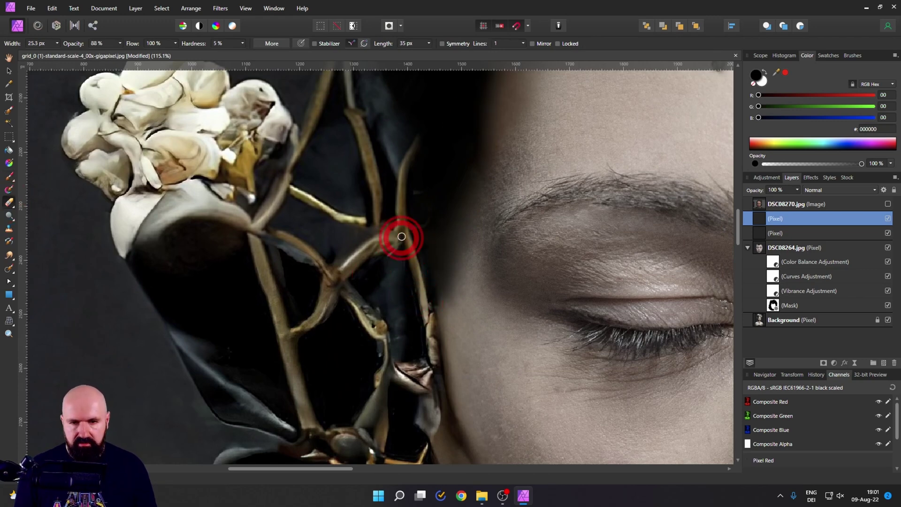
scroll(444, 296, "down", 8)
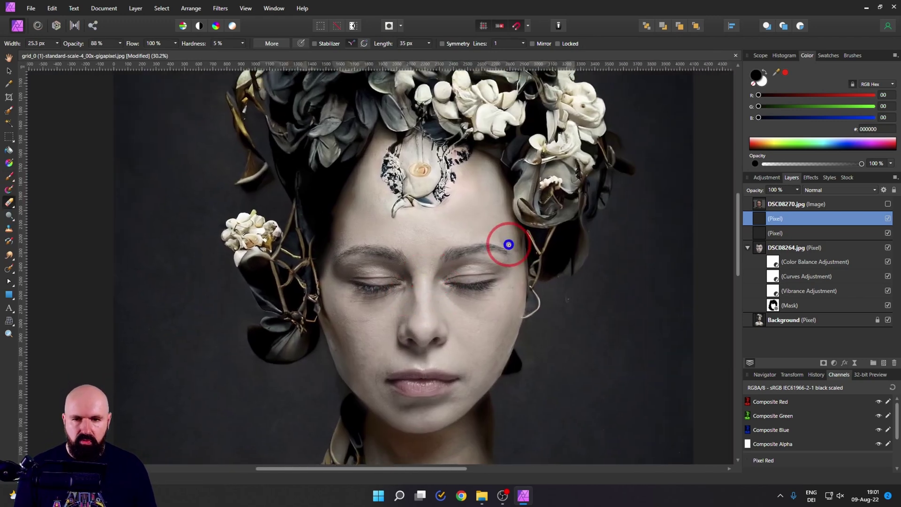
- Add another pixel layer above the retouching layers and set its blend mode to Soft Light
left_click(765, 248)
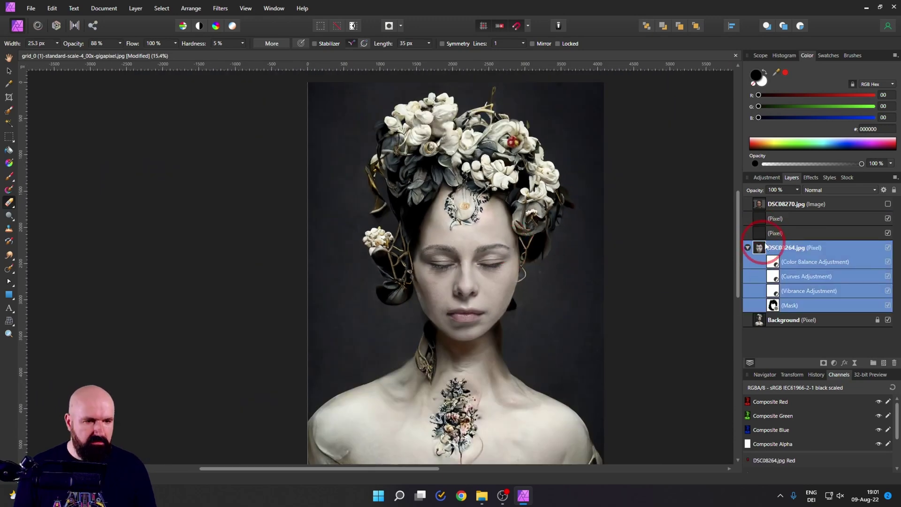
left_click(767, 218)
left_click(883, 364)
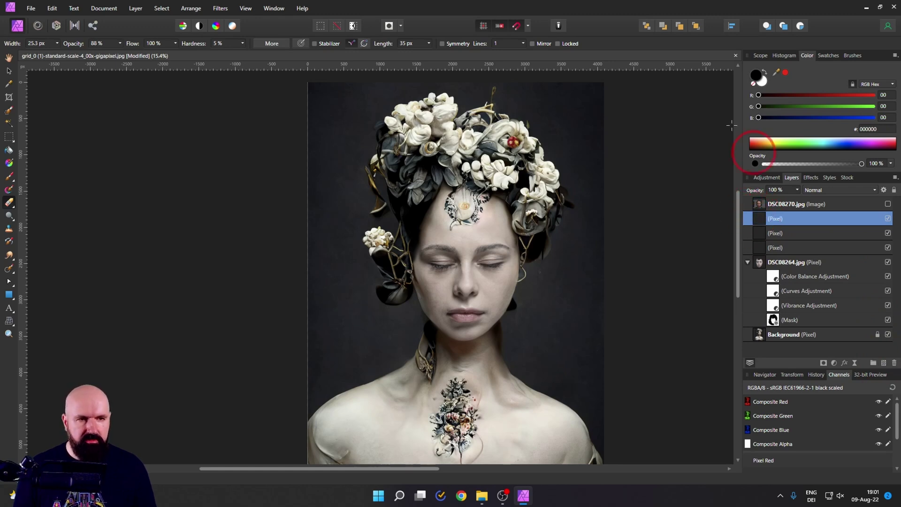
left_click(9, 176)
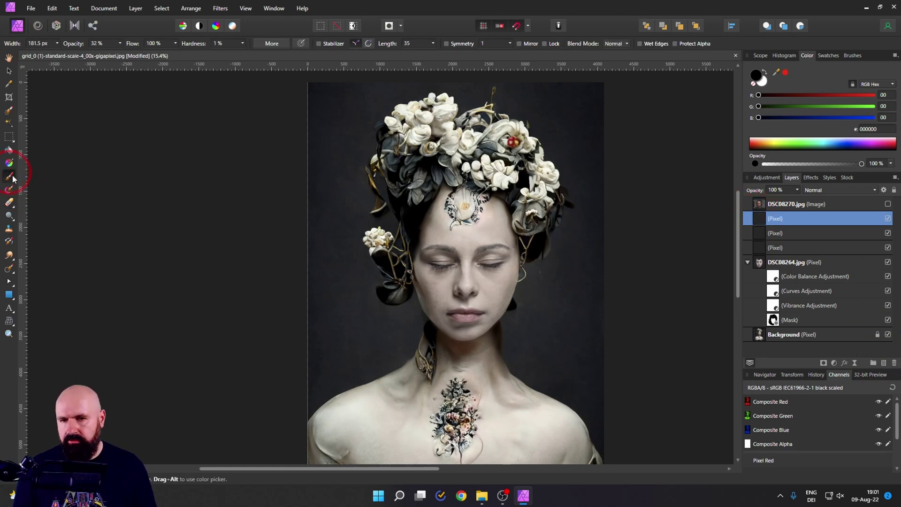
left_click(832, 190)
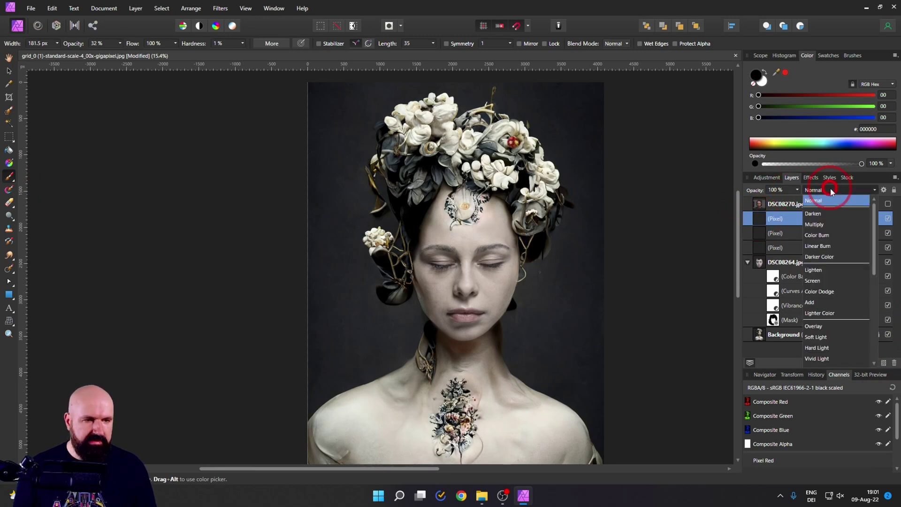
left_click(820, 338)
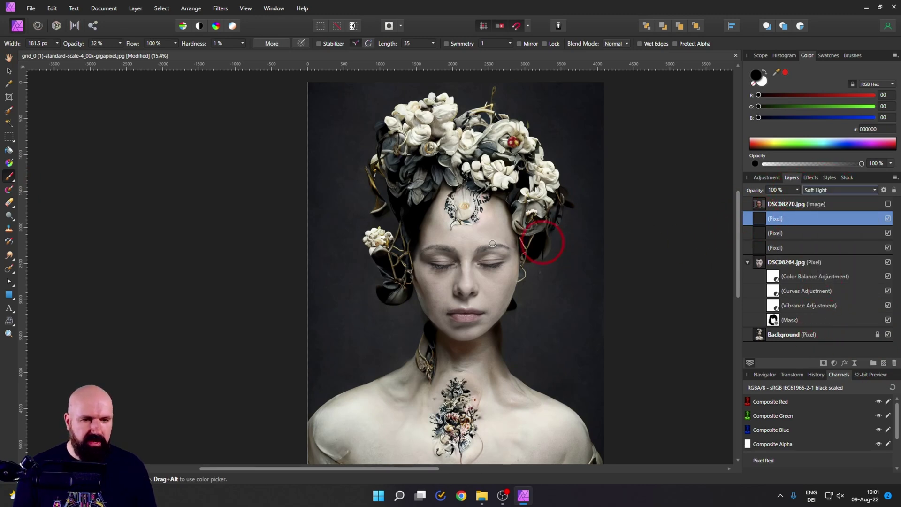
- Darken the left side of the face on the Soft Light layer with colour 484848, a 776 px brush, 0% hardness and 78% opacity
mouse_move(388, 254)
left_mouse_down()
mouse_move(431, 229)
mouse_move(411, 276)
left_mouse_up()
double_click(756, 75)
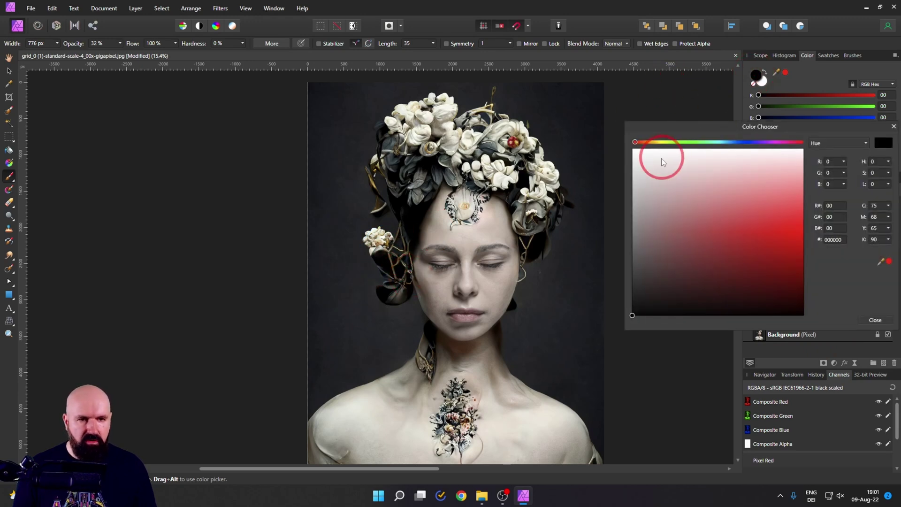
mouse_move(654, 157)
left_mouse_down()
mouse_move(624, 269)
mouse_move(620, 253)
mouse_move(643, 258)
mouse_move(630, 229)
mouse_move(625, 268)
left_mouse_up()
scroll(467, 273, "up", 4)
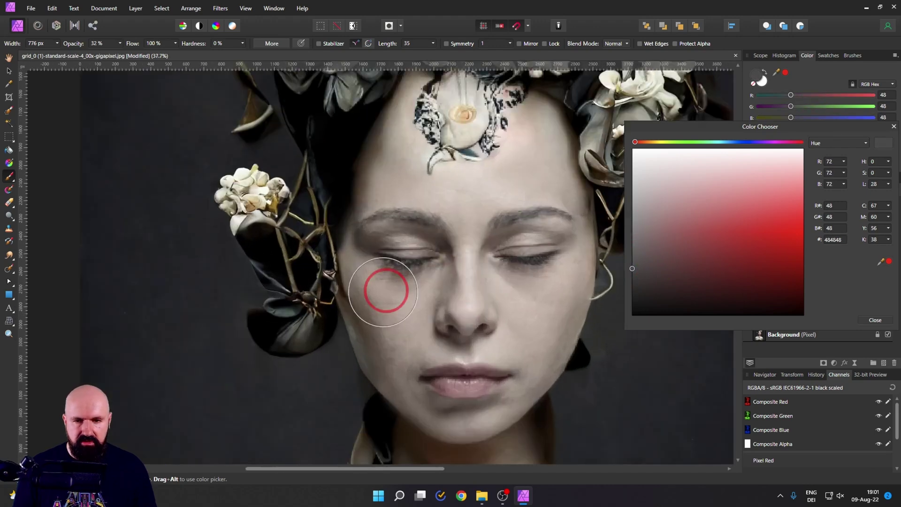
left_click_drag(662, 125, 642, 141)
left_click(119, 43)
left_click(133, 53)
left_click(130, 47)
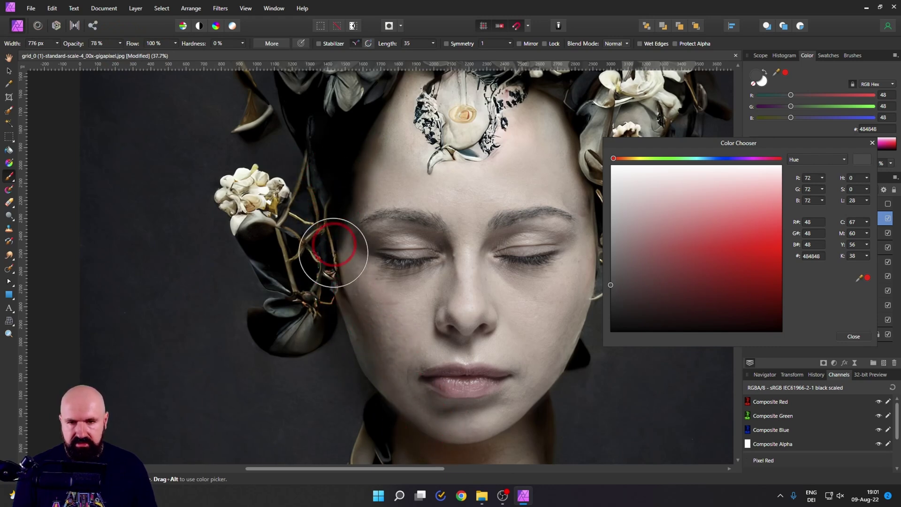
mouse_move(369, 101)
left_mouse_down()
mouse_move(422, 55)
mouse_move(374, 161)
mouse_move(346, 276)
mouse_move(381, 382)
left_mouse_up()
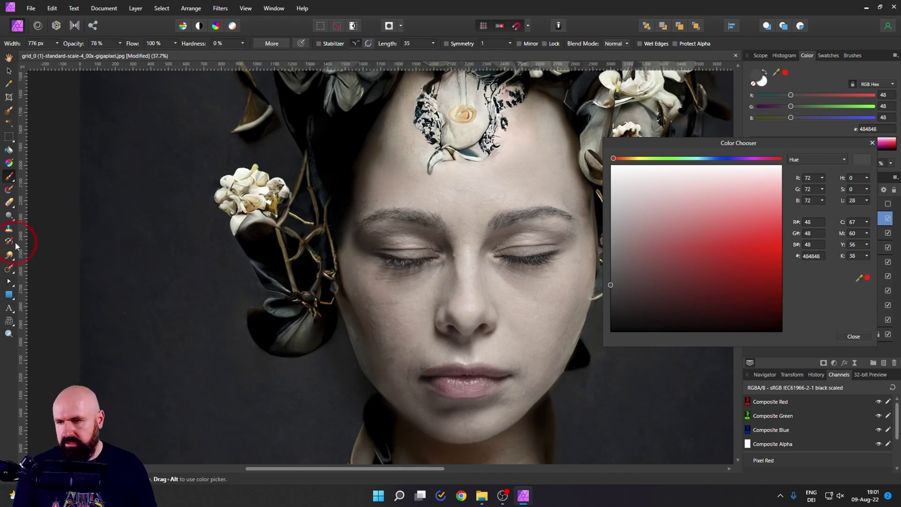
- Erase the shading spilled onto the background and flowers left of the face with a 235.3 px eraser at 65% hardness, and close the colour chooser
left_click(9, 205)
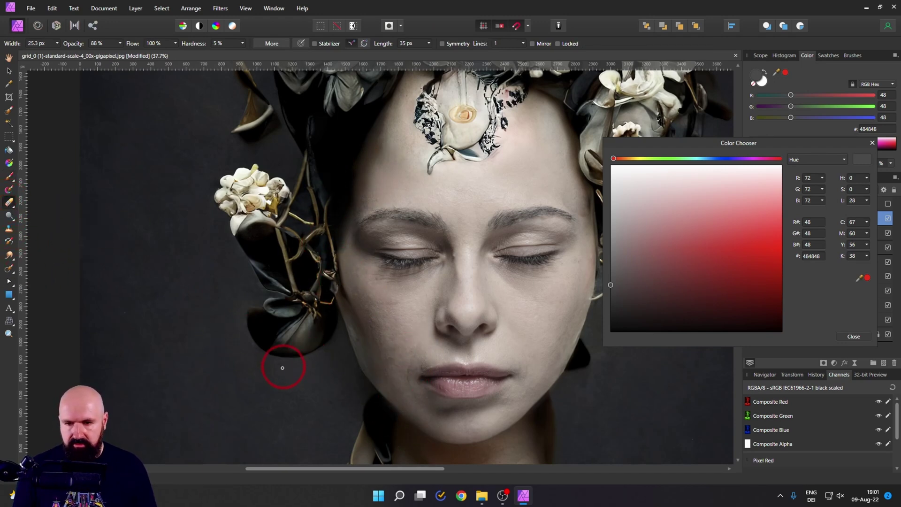
left_click_drag(281, 367, 327, 329)
left_click_drag(339, 408, 314, 492)
left_click(289, 264)
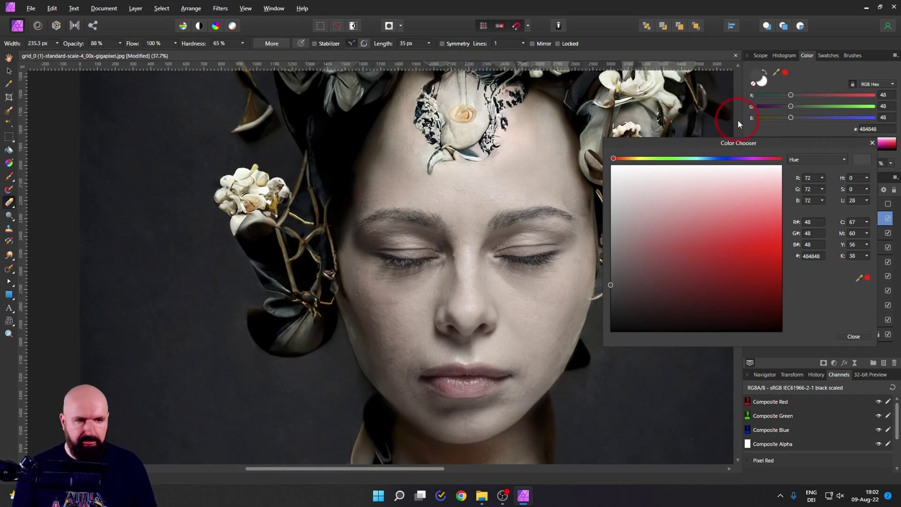
left_click(871, 144)
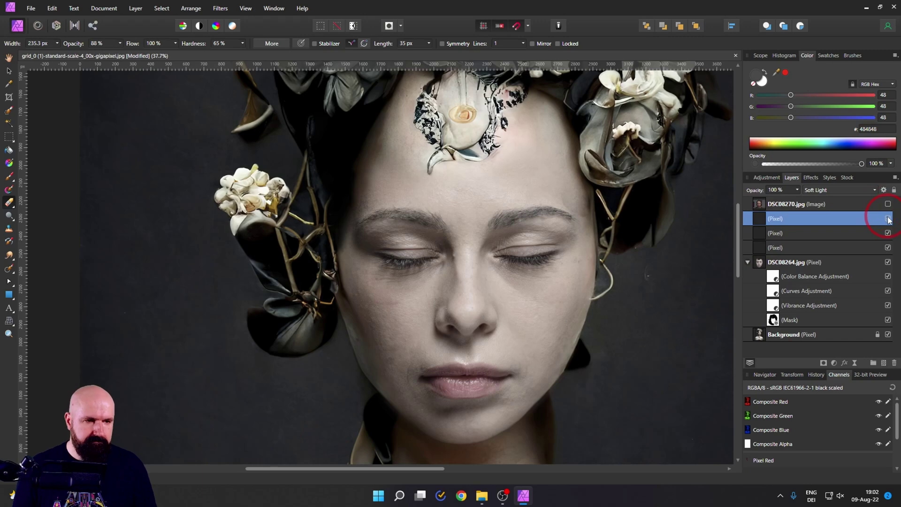
- Compare the portrait with the Soft Light shading layer hidden and shown, both close up and from afar
left_click(888, 219)
left_click(888, 219)
left_click(888, 219)
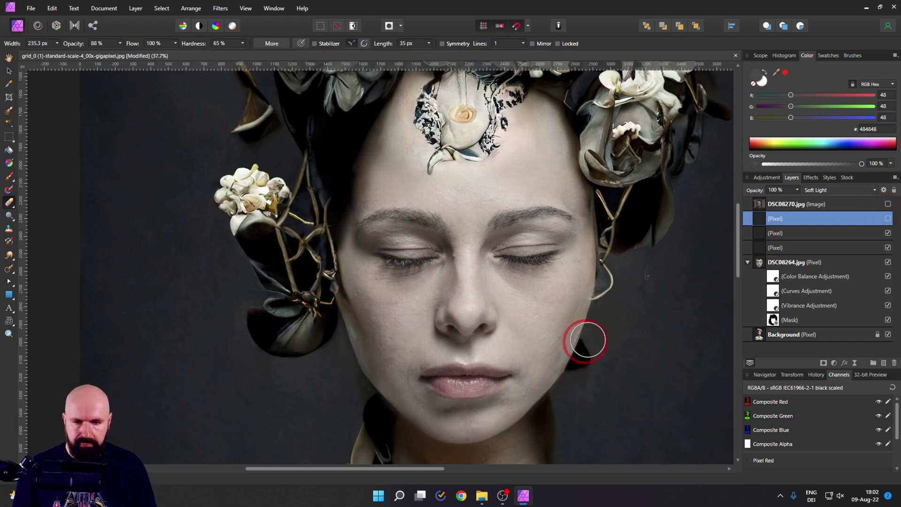
left_click_drag(598, 334, 532, 191)
left_click(888, 219)
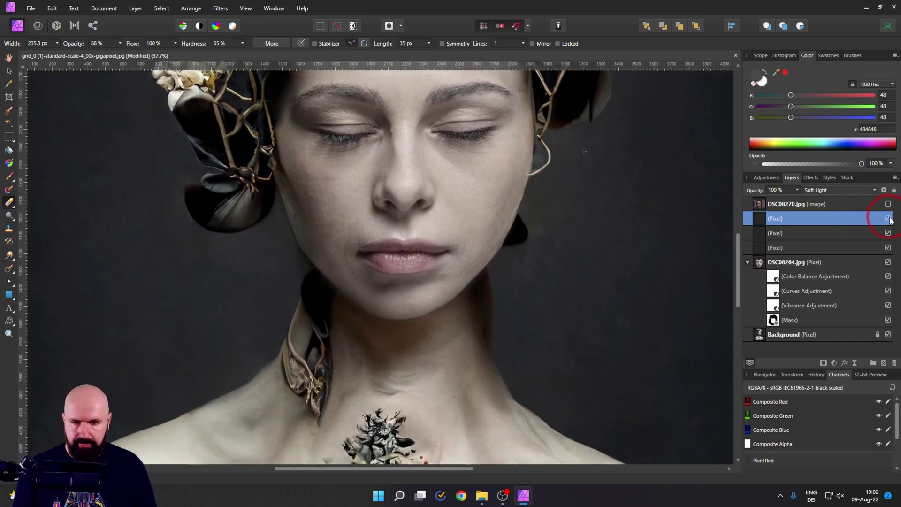
left_click(887, 219)
left_click(888, 219)
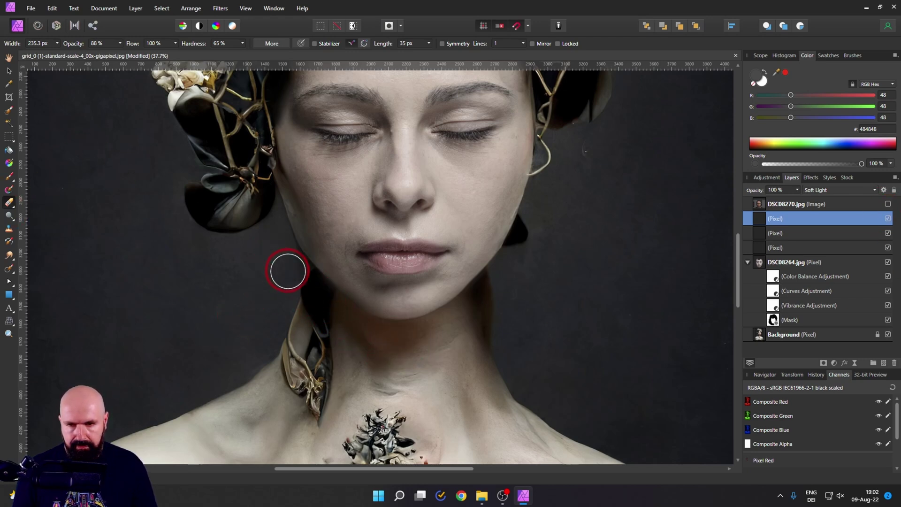
scroll(284, 317, "down", 3)
scroll(284, 317, "down", 1)
left_click(887, 220)
left_click(888, 220)
left_click(888, 218)
left_click(887, 218)
- Add a live Unsharp Mask filter above the Soft Light shading layer
key("b")
scroll(536, 272, "down", 1)
scroll(559, 272, "up", 3)
scroll(588, 310, "up", 2)
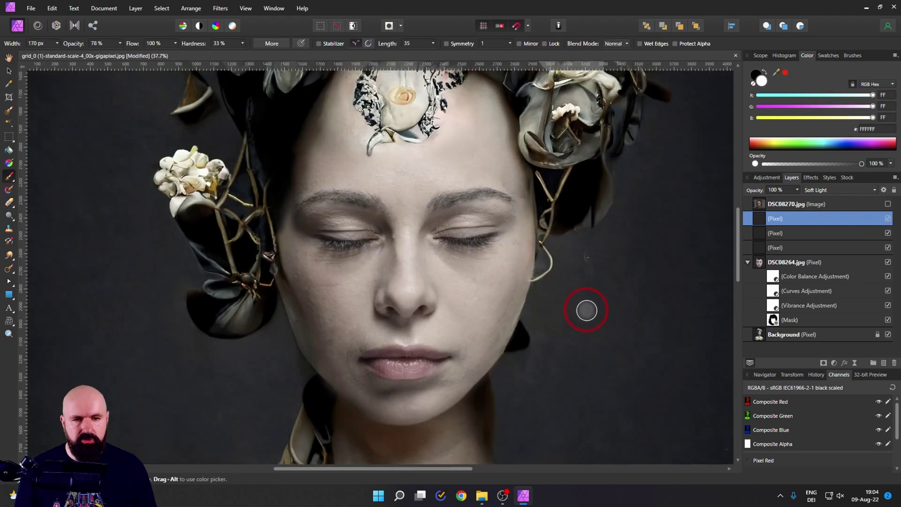
left_click(855, 363)
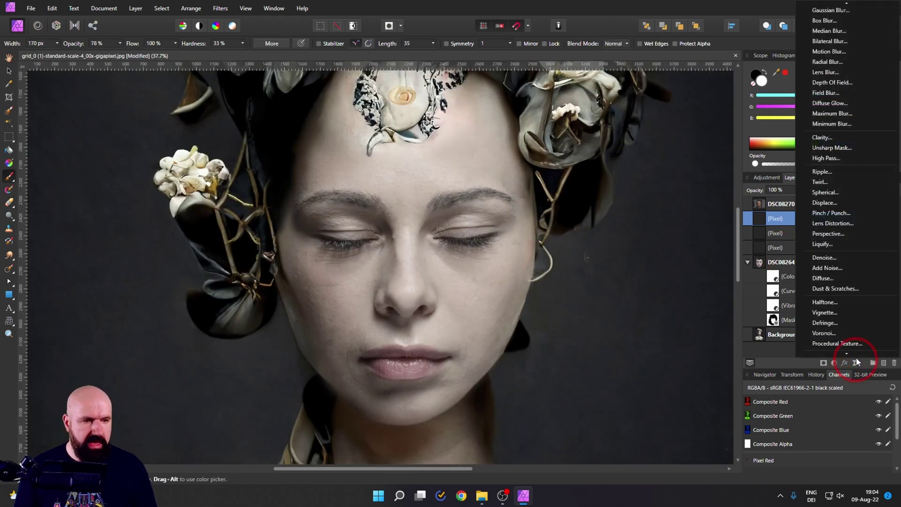
left_click(833, 148)
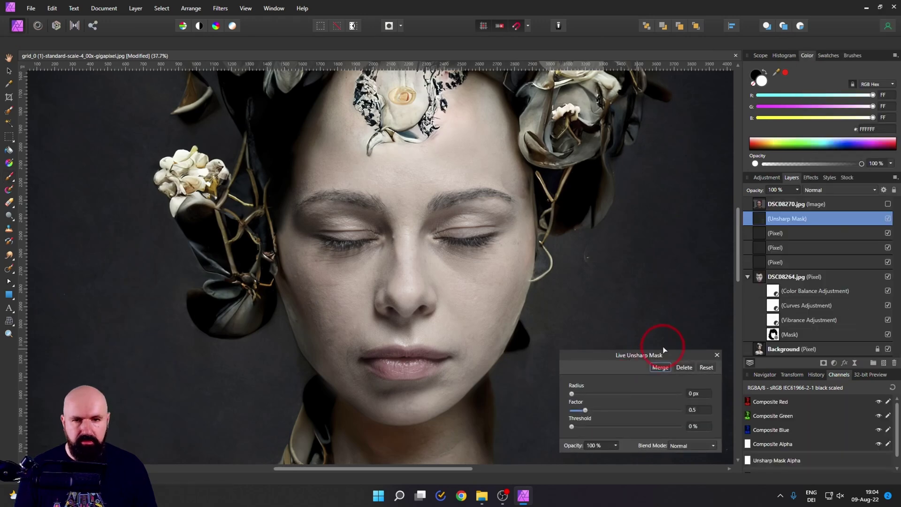
- Sharpen the portrait with an Unsharp Mask radius of 7.1 px and a factor of 0.835, and close the filter settings
left_click(593, 394)
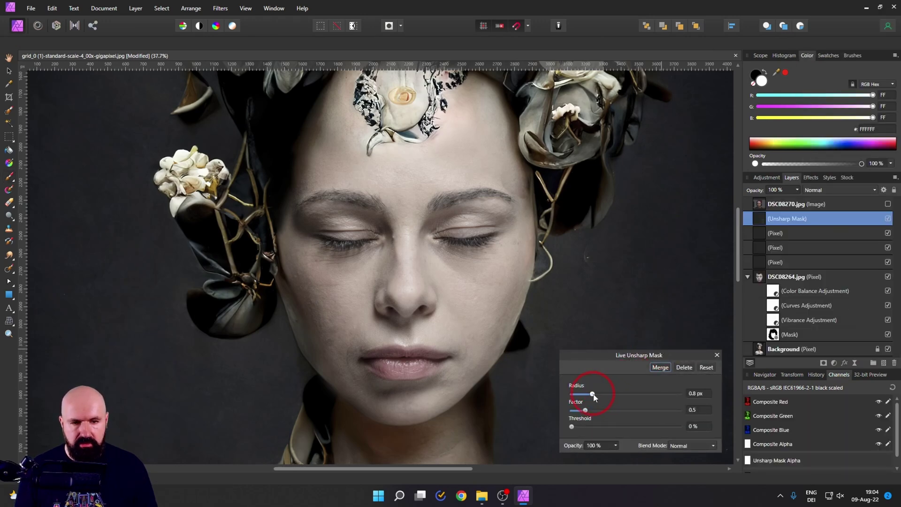
scroll(437, 280, "up", 3)
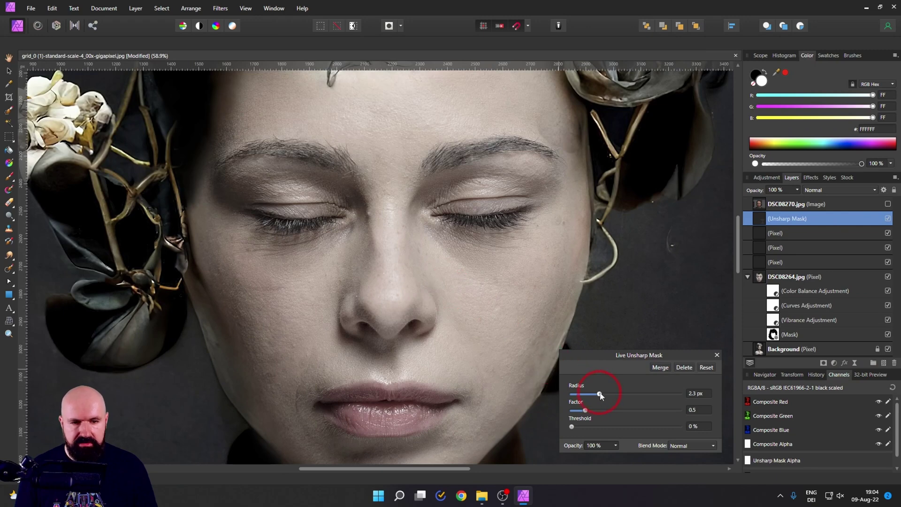
left_click(569, 393)
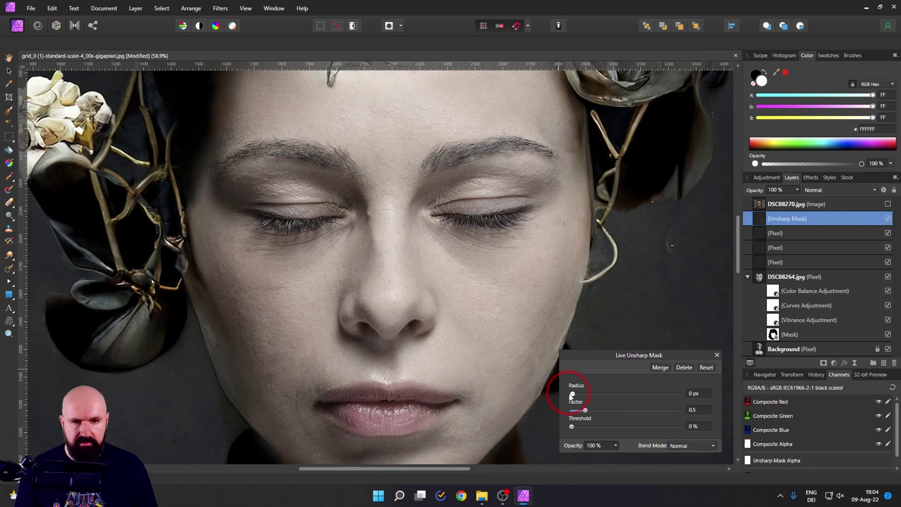
left_click_drag(586, 416, 611, 396)
left_click(717, 356)
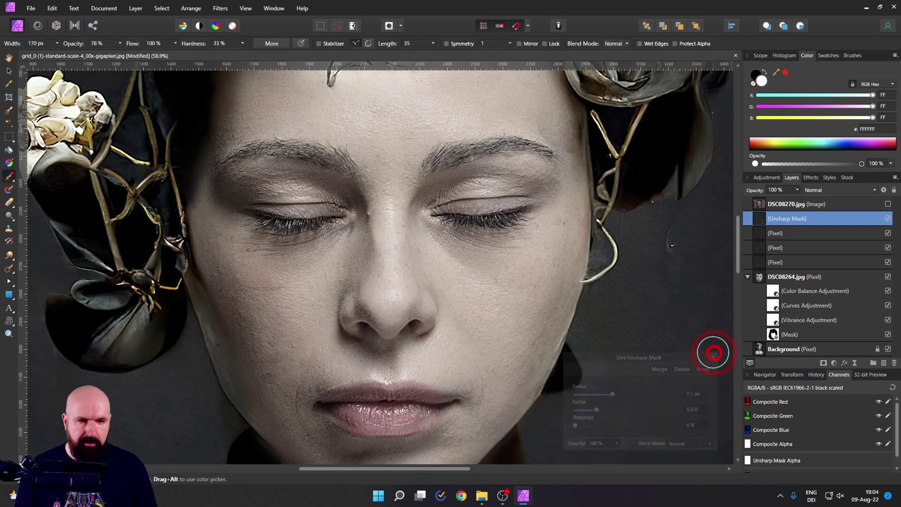
scroll(516, 338, "down", 4)
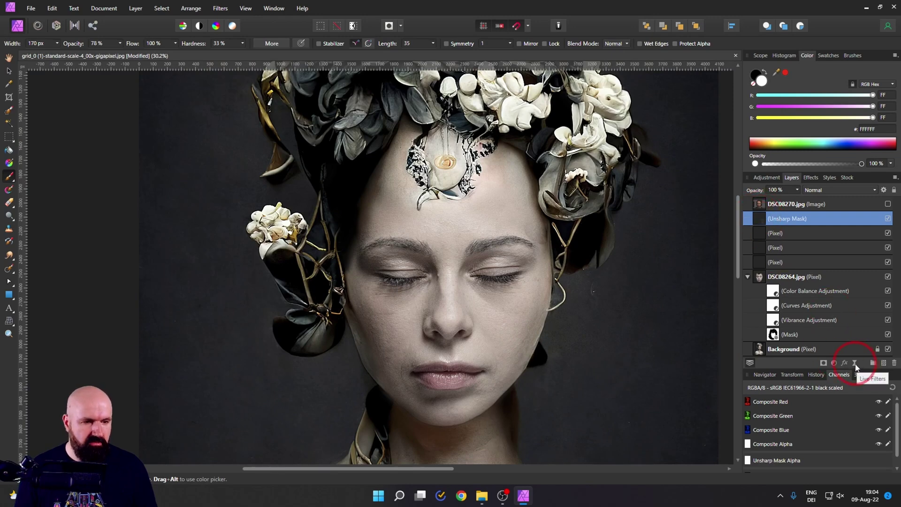
- Add a Brightness and Contrast adjustment with 32% contrast above the Unsharp Mask and invert its mask to black
left_click(834, 364)
left_click(835, 186)
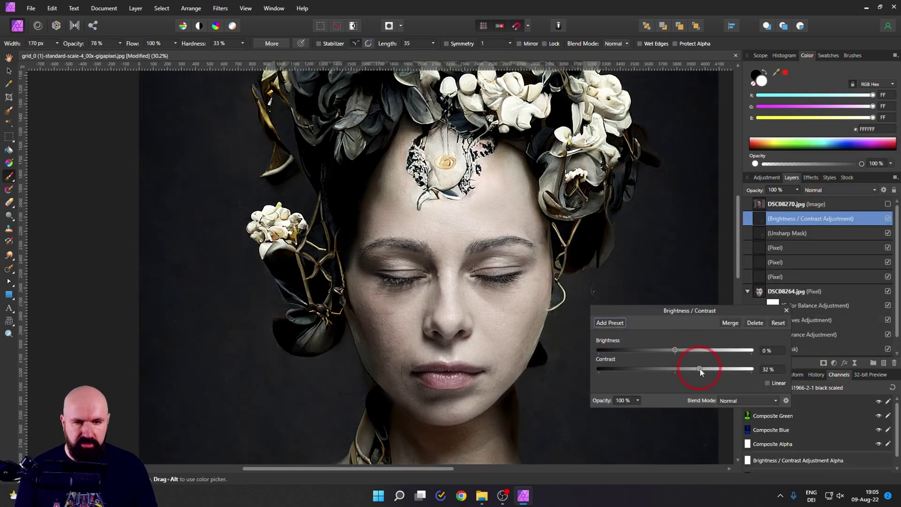
left_click(136, 9)
left_click(142, 29)
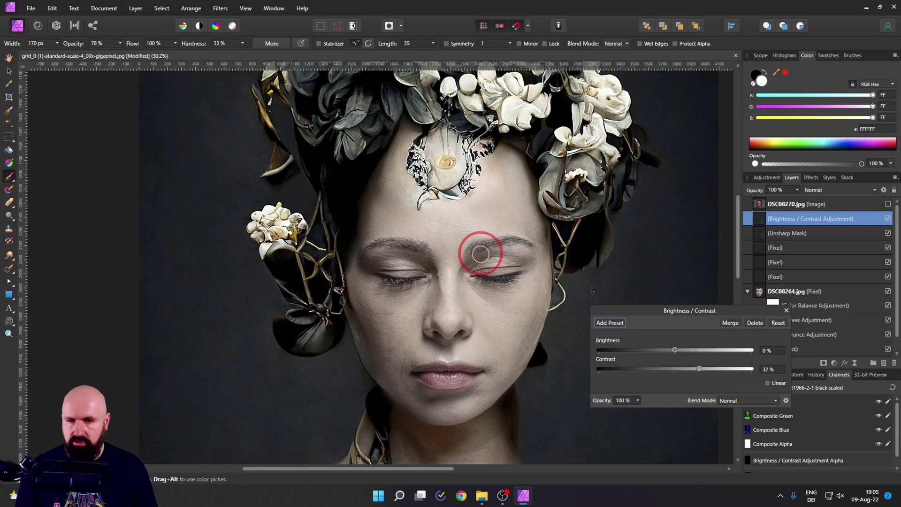
- Paint the contrast back over the eyes in white with a 44.8 px brush at 36% hardness, and close the adjustment settings
scroll(476, 254, "up", 2)
scroll(475, 254, "up", 4)
mouse_move(480, 235)
left_mouse_down("alt")
mouse_move(431, 249)
mouse_move(483, 215)
mouse_move(605, 195)
mouse_move(686, 210)
mouse_move(666, 223)
left_mouse_up("alt")
left_click_drag(439, 225, 640, 208)
mouse_move(466, 224)
left_mouse_down()
mouse_move(488, 223)
mouse_move(470, 202)
mouse_move(384, 188)
mouse_move(321, 189)
mouse_move(264, 203)
mouse_move(243, 227)
mouse_move(334, 288)
mouse_move(364, 336)
mouse_move(351, 336)
mouse_move(374, 336)
mouse_move(345, 345)
mouse_move(383, 351)
left_mouse_up()
mouse_move(334, 333)
left_mouse_down()
mouse_move(459, 332)
mouse_move(437, 311)
mouse_move(513, 316)
left_mouse_up()
scroll(512, 316, "right", 9)
mouse_move(297, 306)
left_mouse_down()
mouse_move(332, 314)
mouse_move(333, 297)
mouse_move(430, 299)
mouse_move(347, 310)
mouse_move(427, 315)
mouse_move(460, 310)
mouse_move(428, 302)
mouse_move(493, 301)
left_mouse_up()
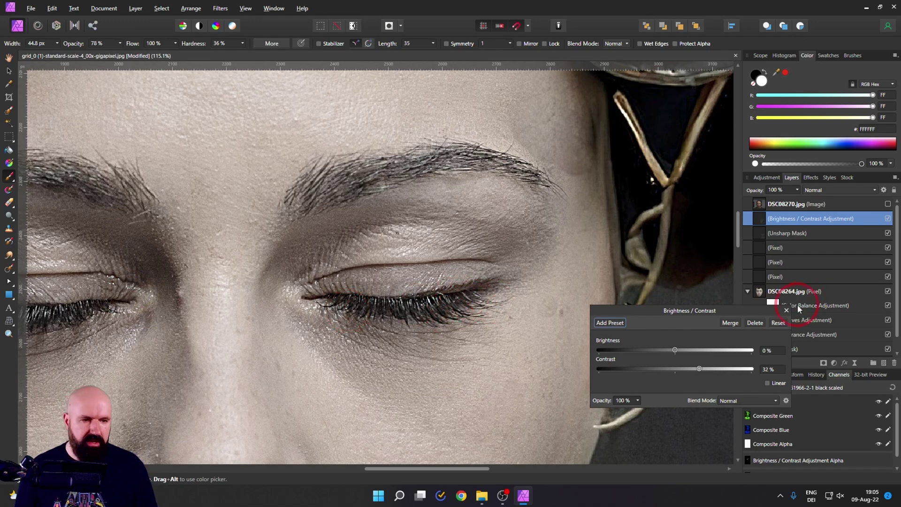
left_click(786, 311)
- Select the lips with the Freehand Selection Tool using a 7 px feather
scroll(476, 322, "down", 5)
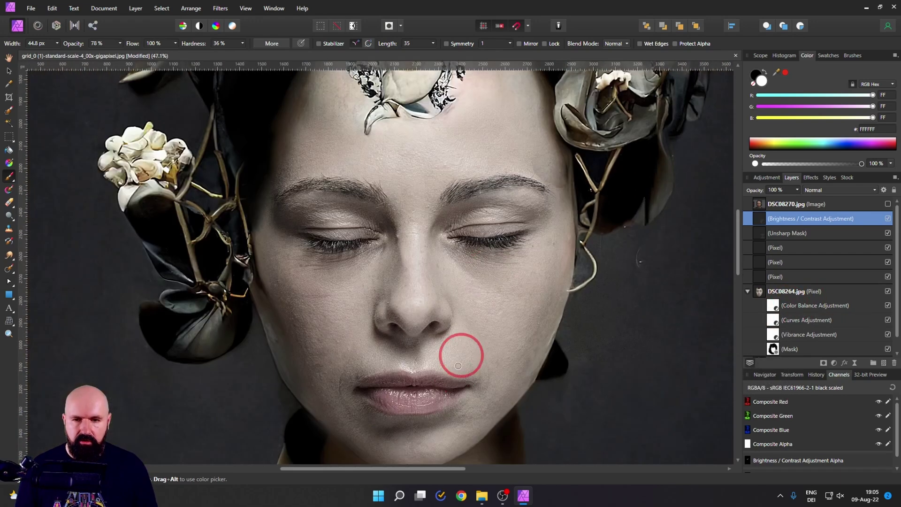
scroll(456, 373, "up", 5)
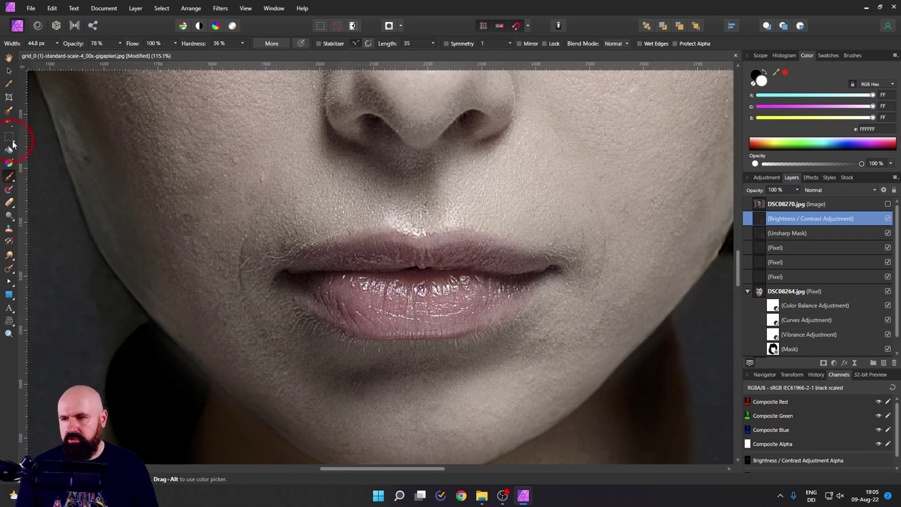
left_click(13, 143)
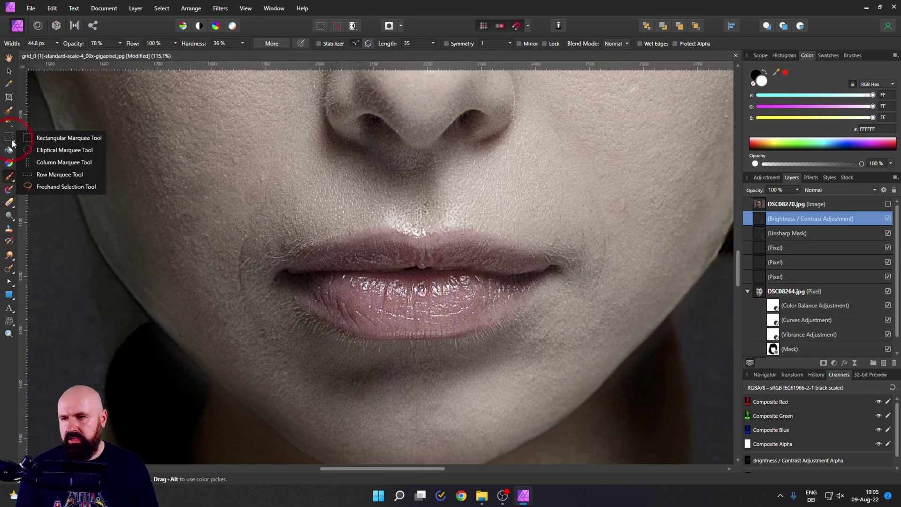
left_click(31, 186)
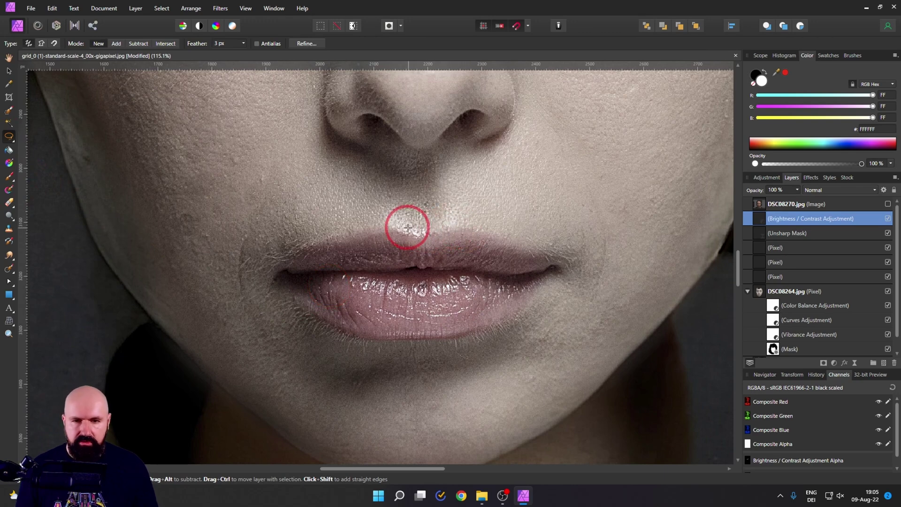
scroll(226, 42, "up", 4)
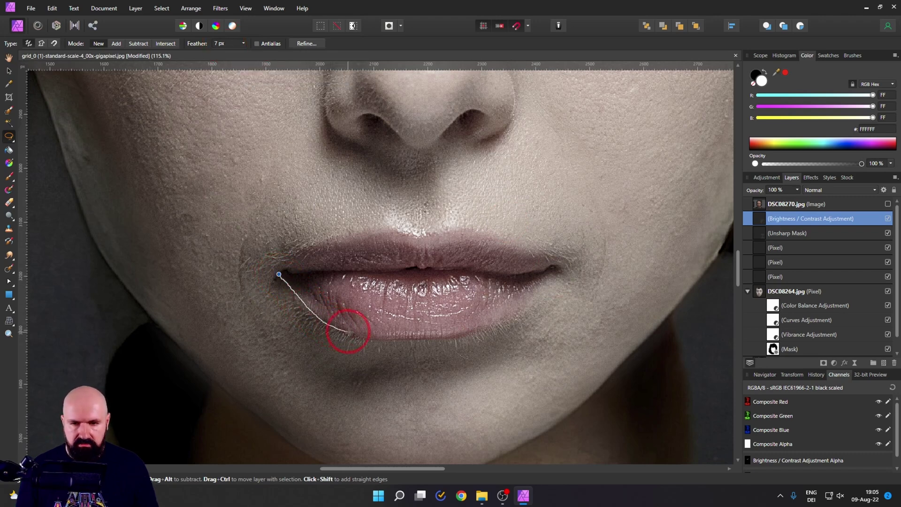
mouse_move(435, 336)
left_mouse_down()
mouse_move(509, 315)
mouse_move(558, 262)
mouse_move(472, 228)
mouse_move(382, 227)
mouse_move(336, 241)
left_mouse_up()
left_click_drag(278, 274, 279, 274)
scroll(346, 305, "down", 5)
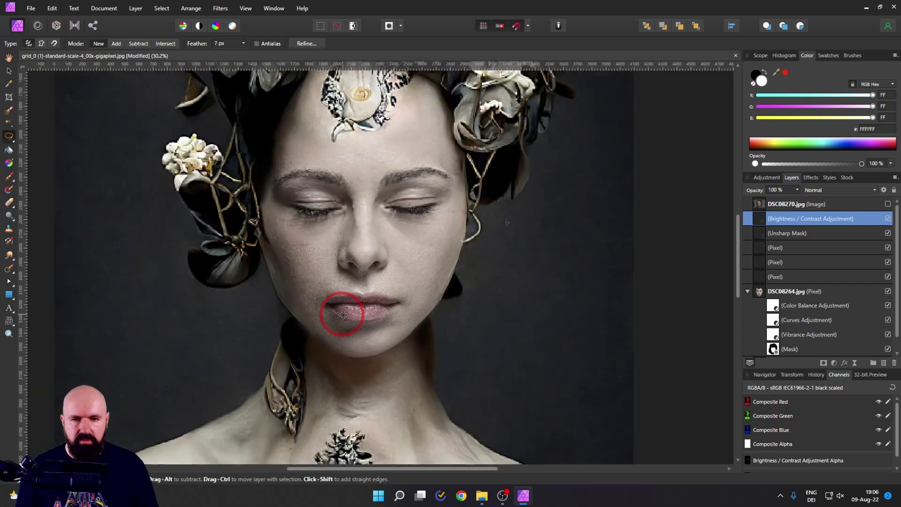
- Add a Gradient Map adjustment limited to the lip selection and set its start stop to black
left_click(834, 362)
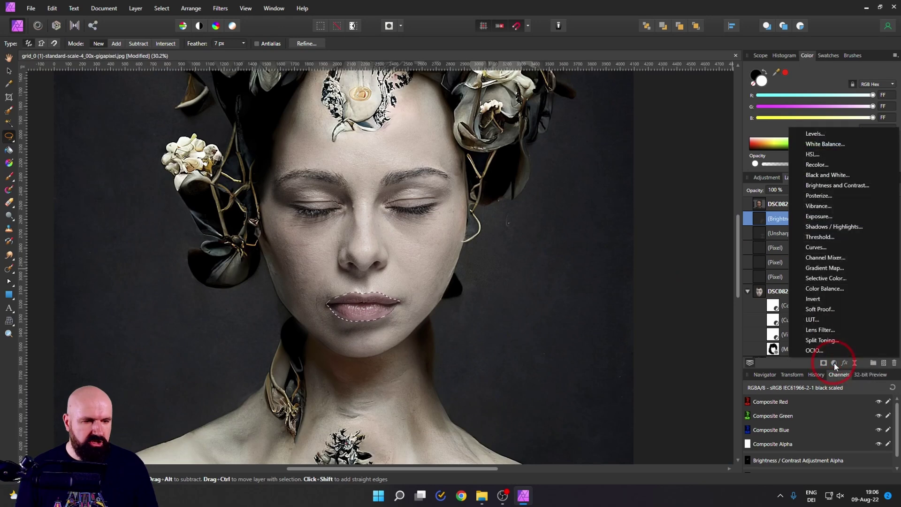
left_click(817, 268)
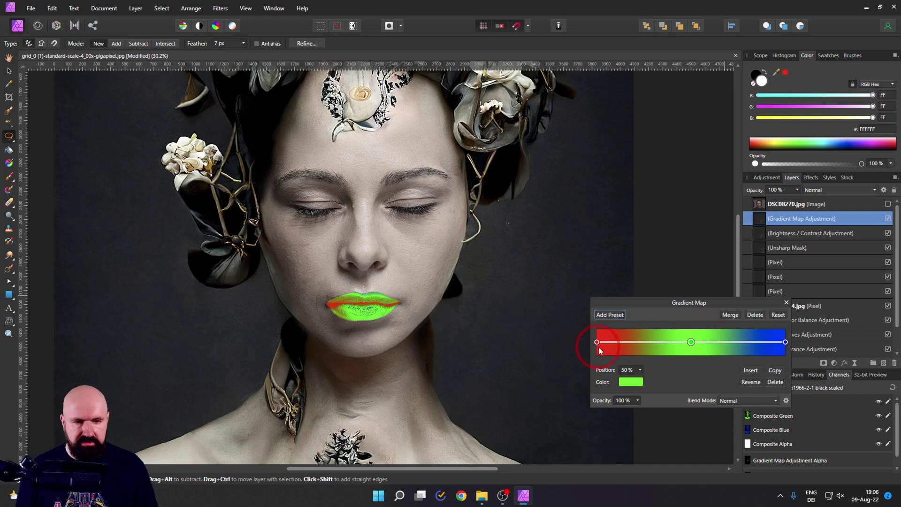
left_click(630, 381)
left_click(594, 399)
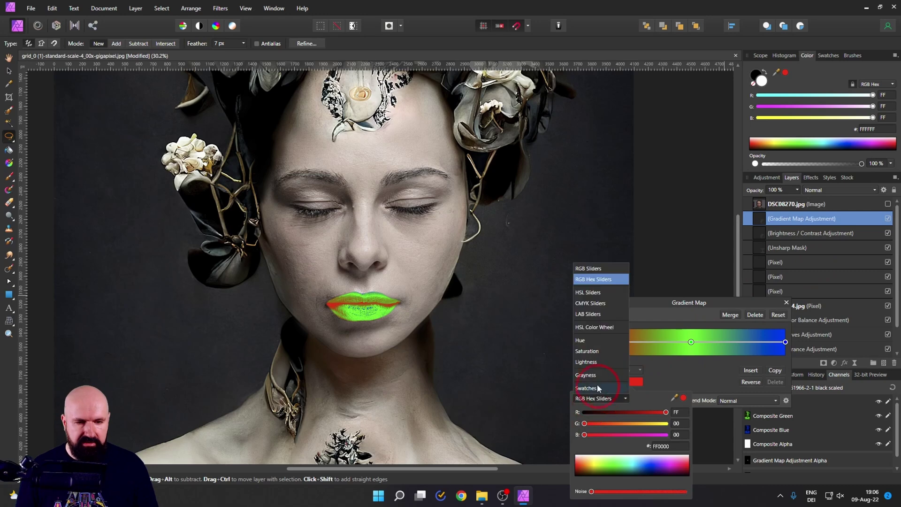
left_click(590, 327)
left_click_drag(630, 441, 612, 406)
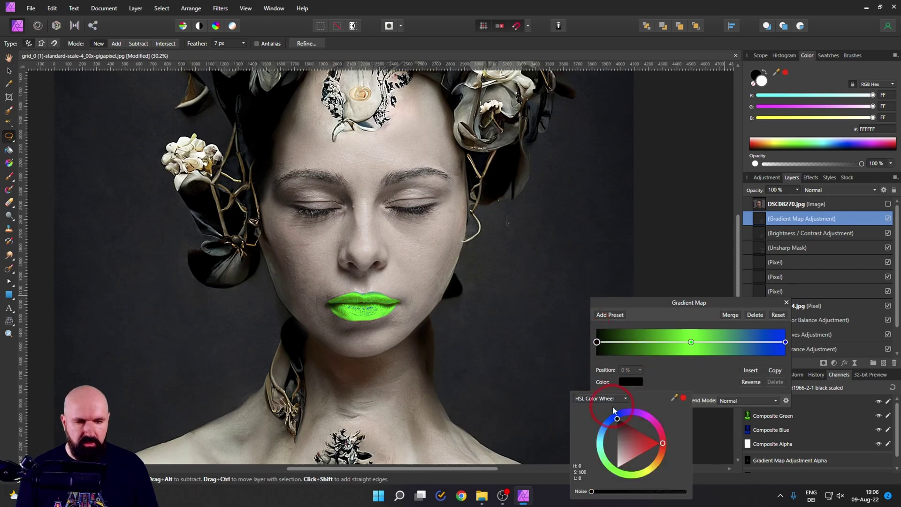
- Change the Gradient Map's end stop to white
left_click(789, 344)
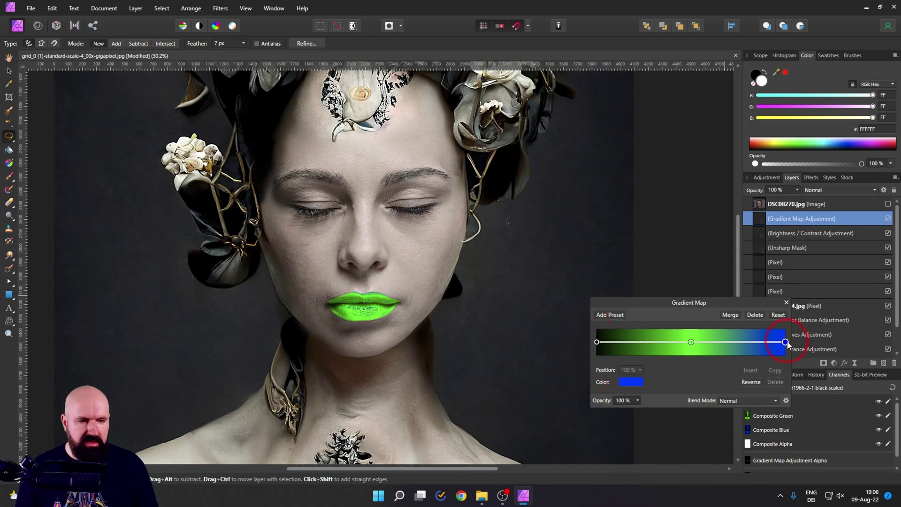
left_click(626, 382)
left_click_drag(643, 439, 709, 437)
left_click(684, 365)
- Set the Gradient Map's middle stop at 50% to a muted rose of hue 357, saturation 22 and lightness 45
left_click(691, 342)
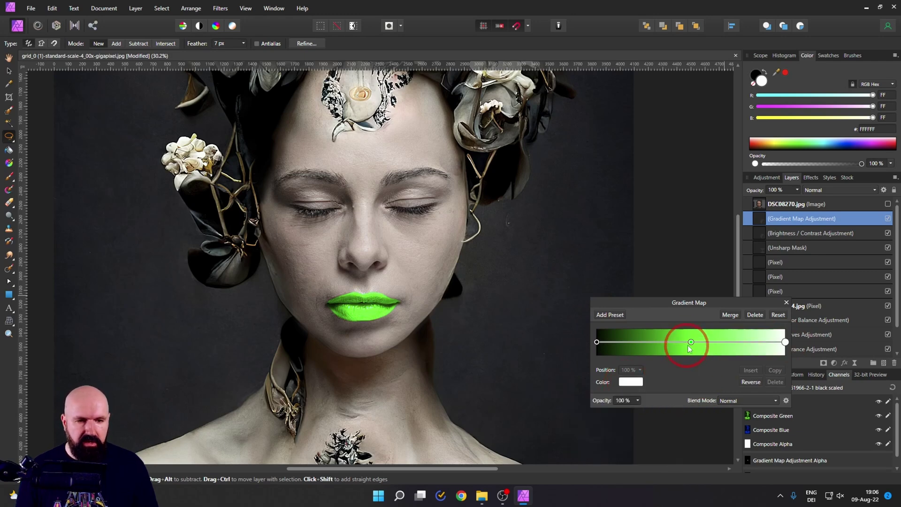
left_click(631, 381)
mouse_move(656, 426)
left_mouse_down()
mouse_move(664, 441)
mouse_move(630, 437)
left_mouse_up()
left_click(631, 444)
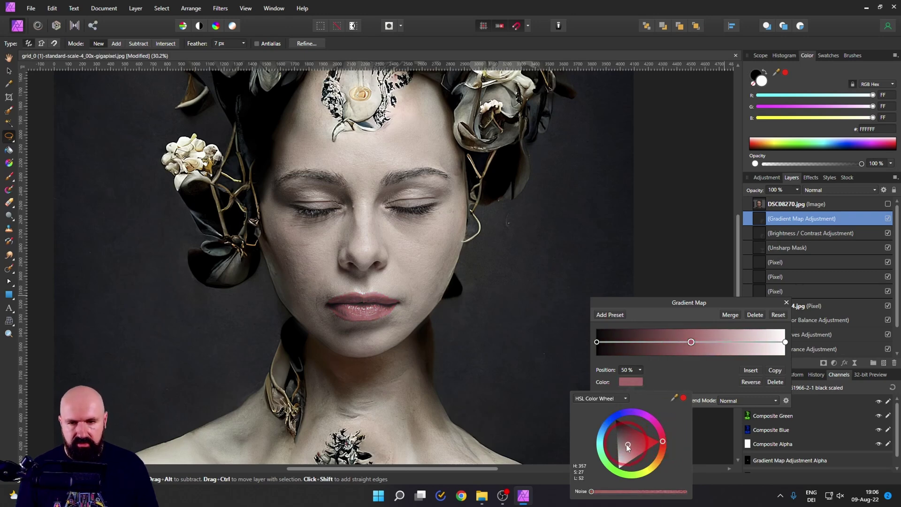
left_click_drag(625, 443, 626, 441)
- Close the Gradient Map settings and toggle the adjustment's visibility to compare the lip colour in the whole portrait
key("ctrl+0")
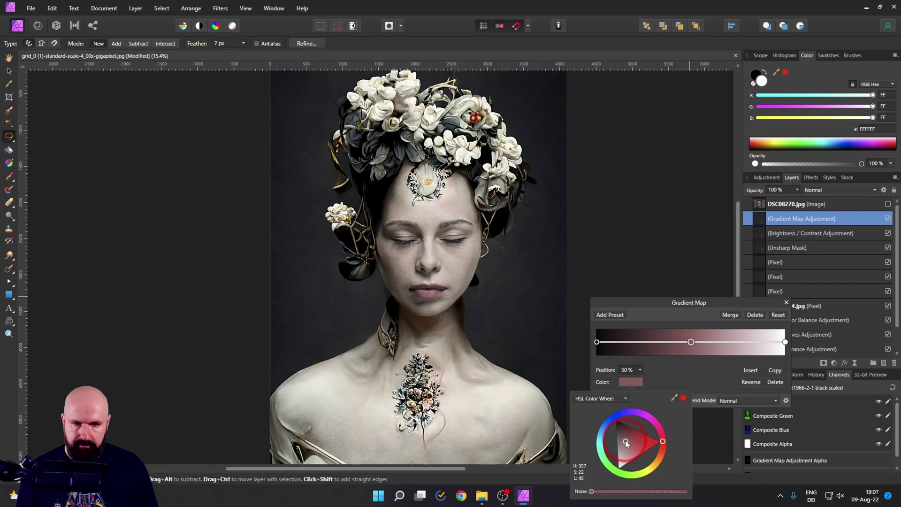
left_click(786, 302)
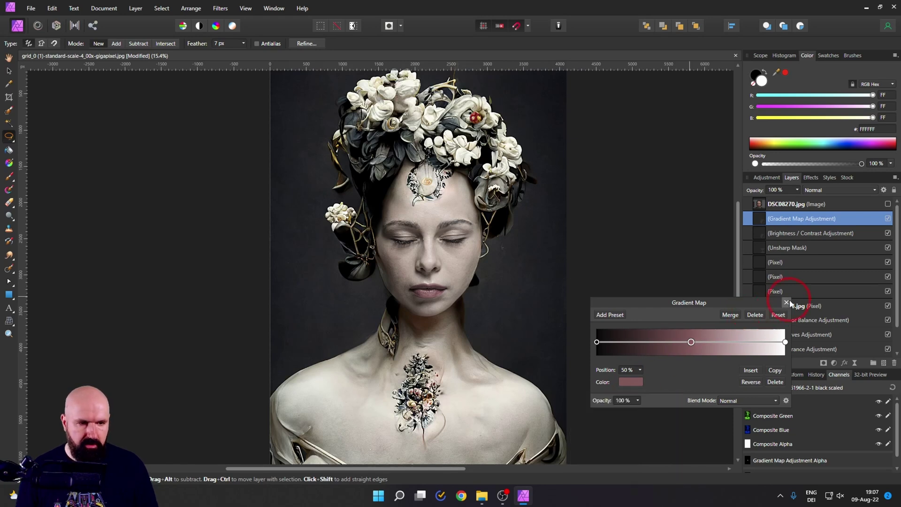
left_click(881, 218)
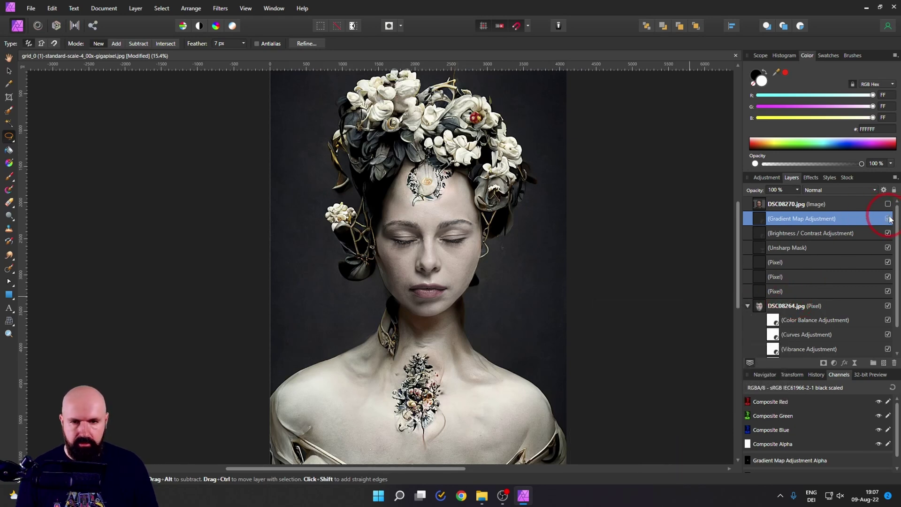